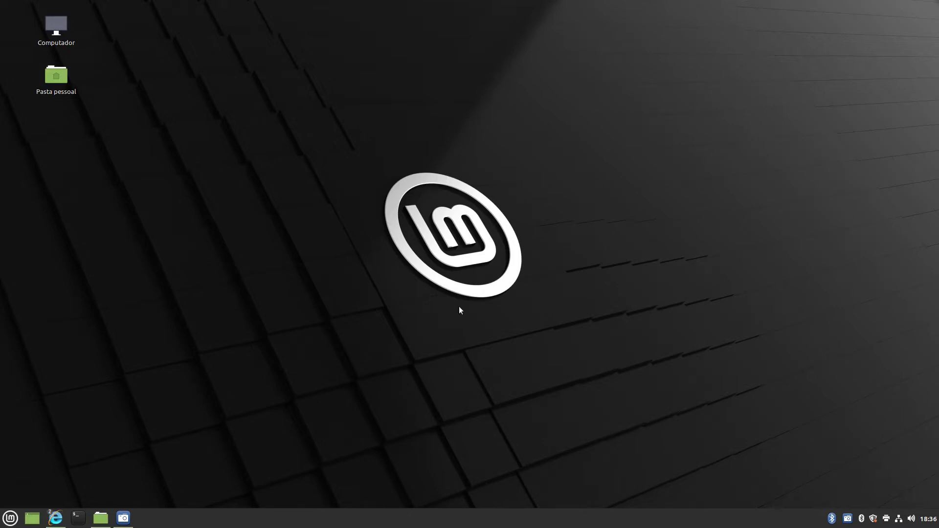
# Step: Switch to the b00merang icons page in Firefox and download the Windows 95 icon pack, saving Chicago95-master.zip to disk
pyautogui.moveTo(56, 518)
pyautogui.moveTo(57, 492)
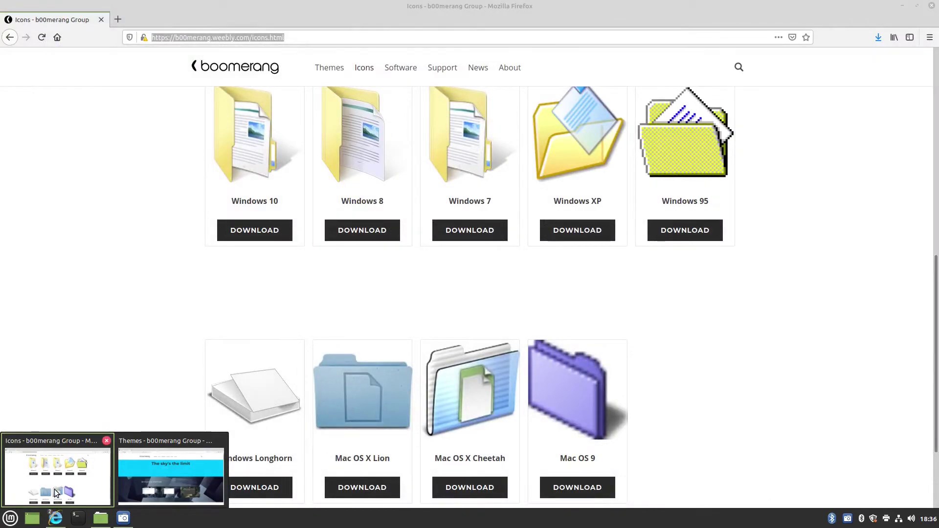
pyautogui.click(56, 493)
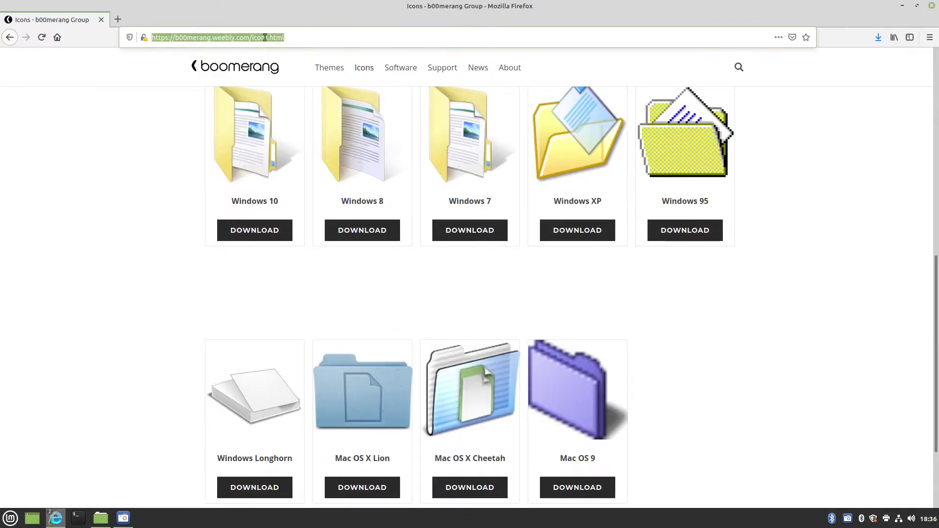
pyautogui.click(143, 87)
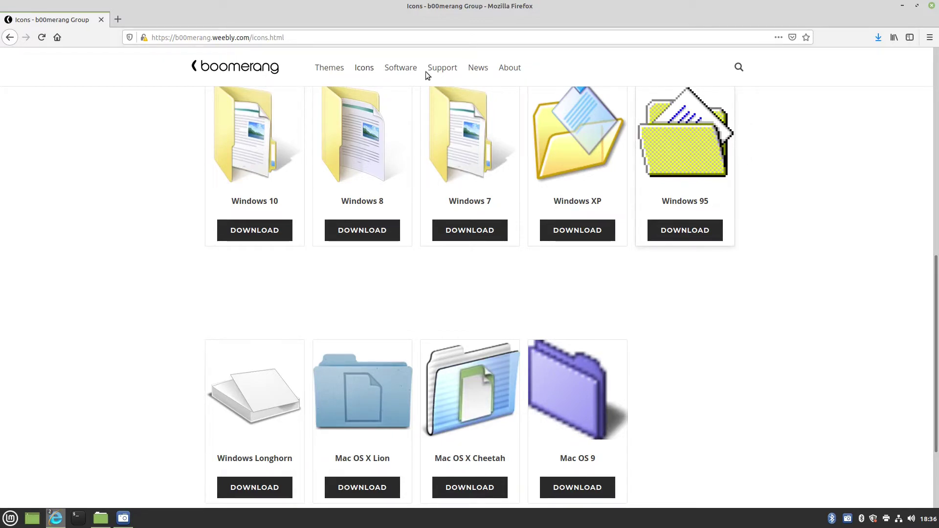
pyautogui.moveTo(264, 37); pyautogui.dragTo(253, 38)
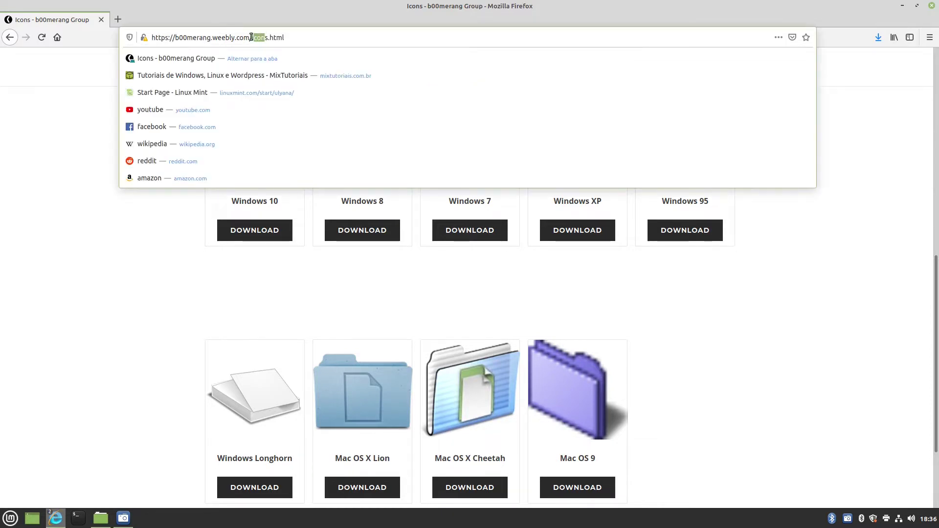
pyautogui.click(765, 233)
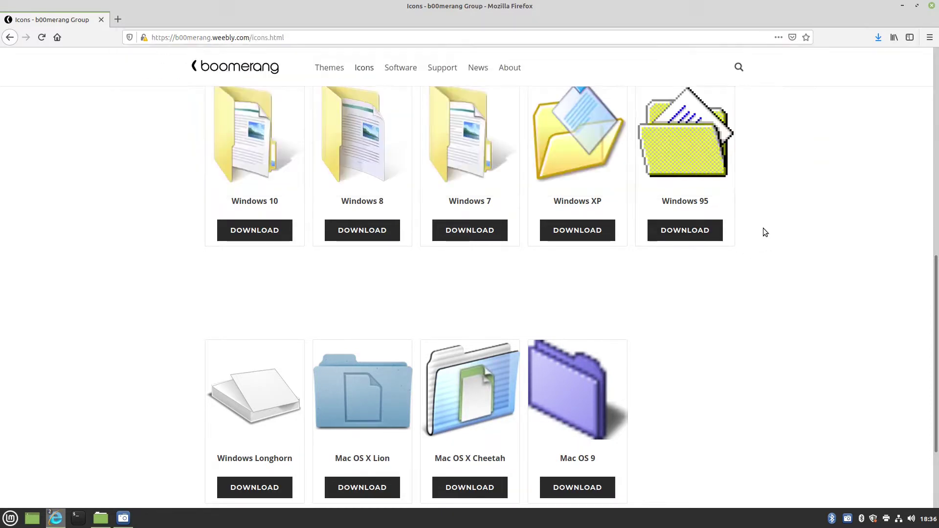
pyautogui.click(692, 231)
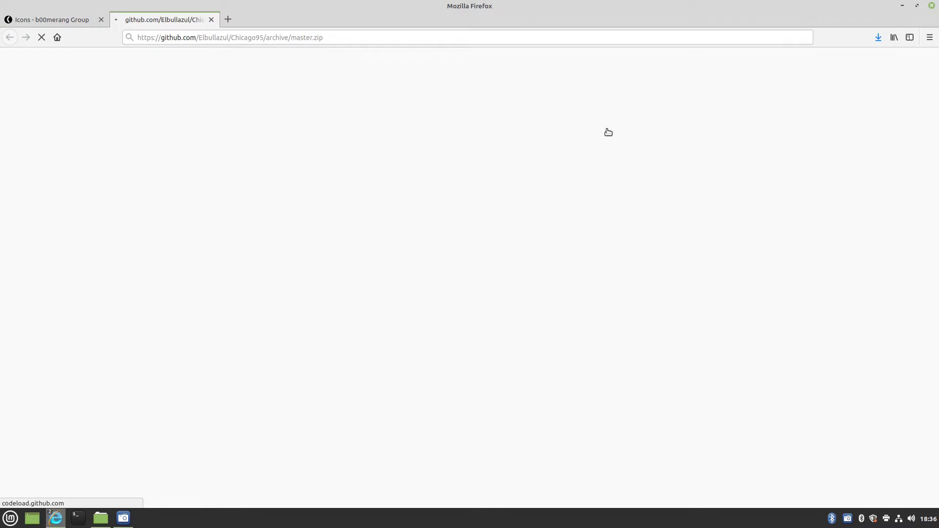
pyautogui.click(366, 277)
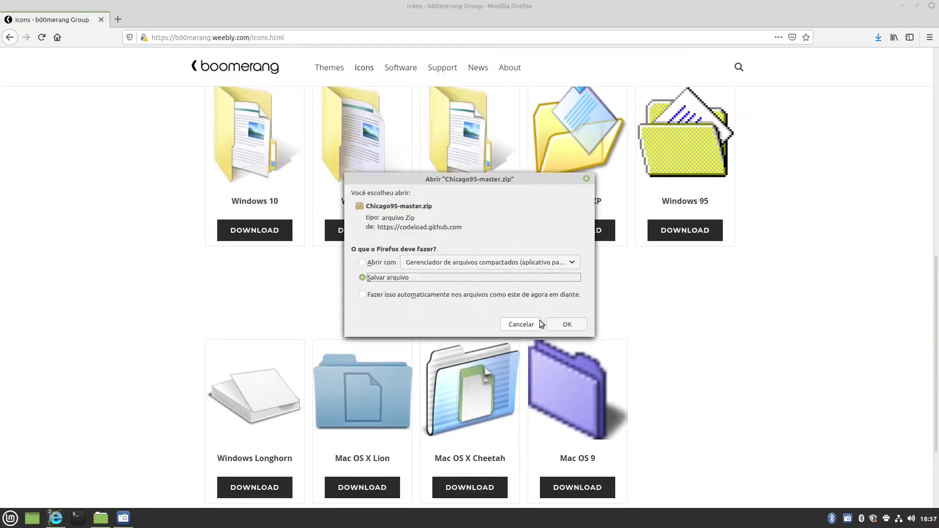
pyautogui.click(552, 325)
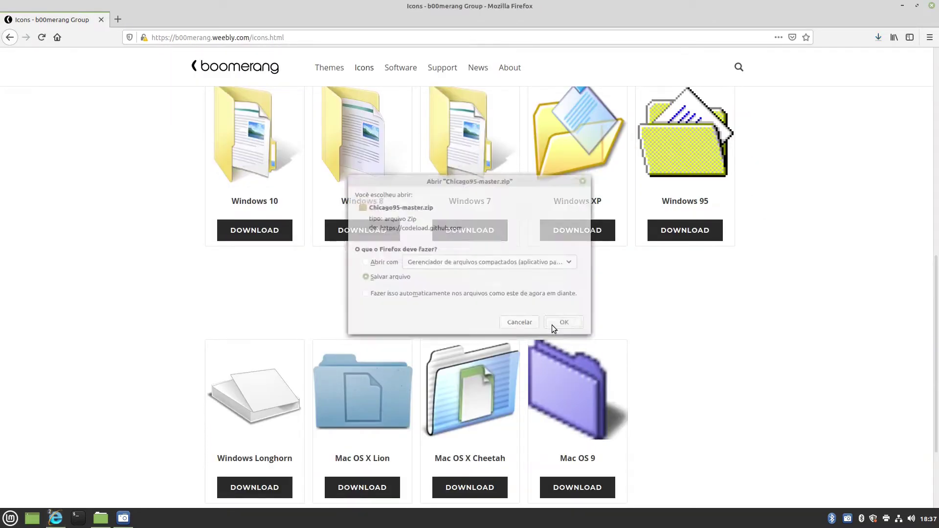
# Step: Switch to the Downloads folder in the file manager and extract Chicago95-master.zip there
pyautogui.click(903, 5)
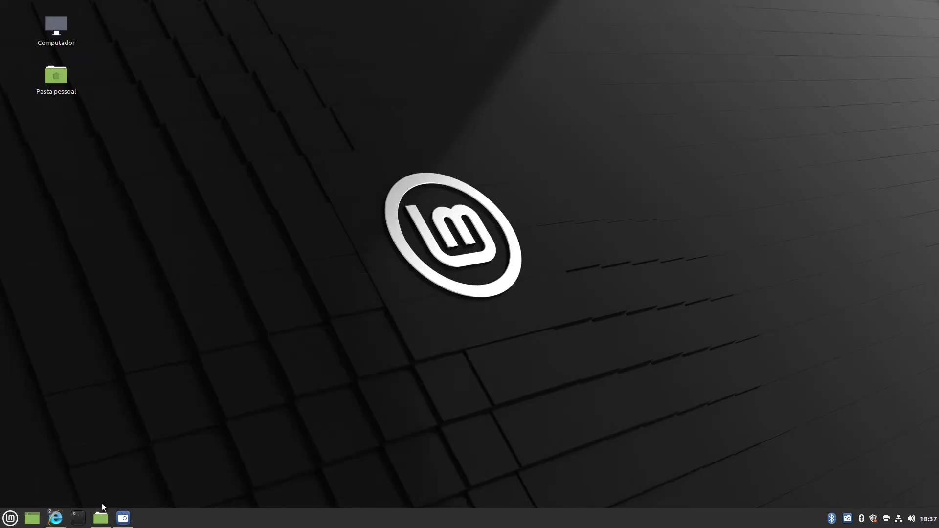
pyautogui.click(101, 517)
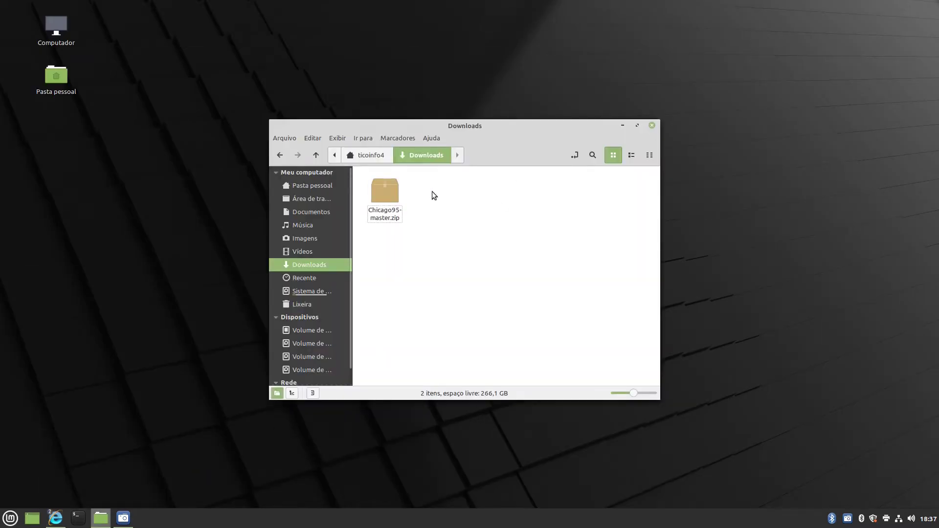
pyautogui.rightClick(383, 198)
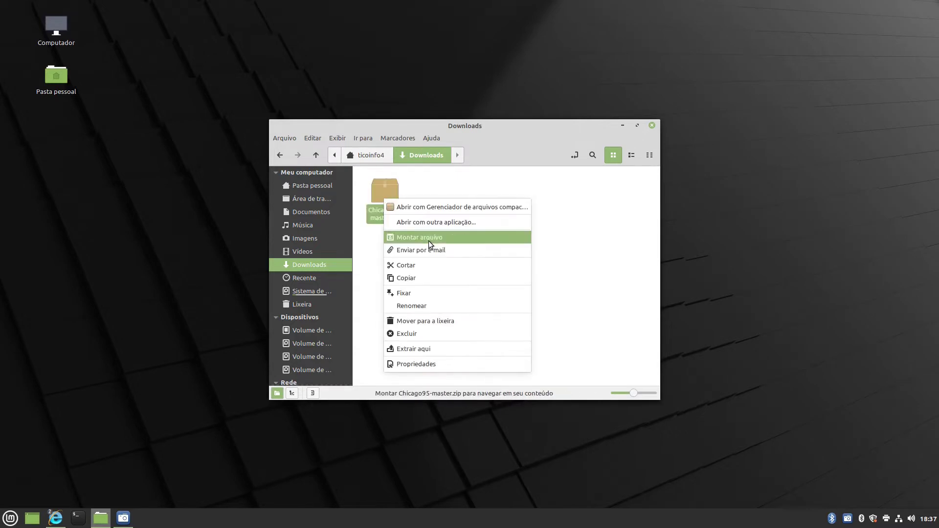
pyautogui.click(456, 349)
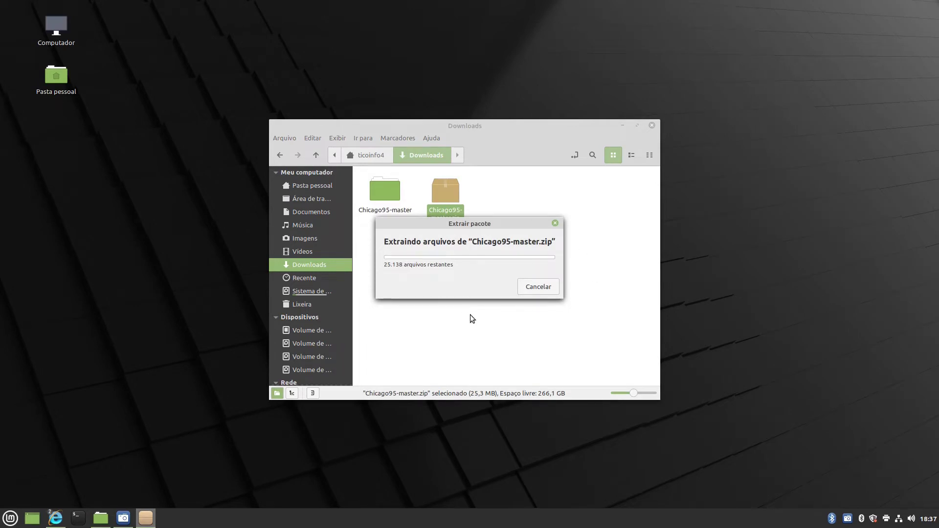
# Step: Rename the extracted Chicago95-master folder as Chicago95-icons
pyautogui.click(389, 190)
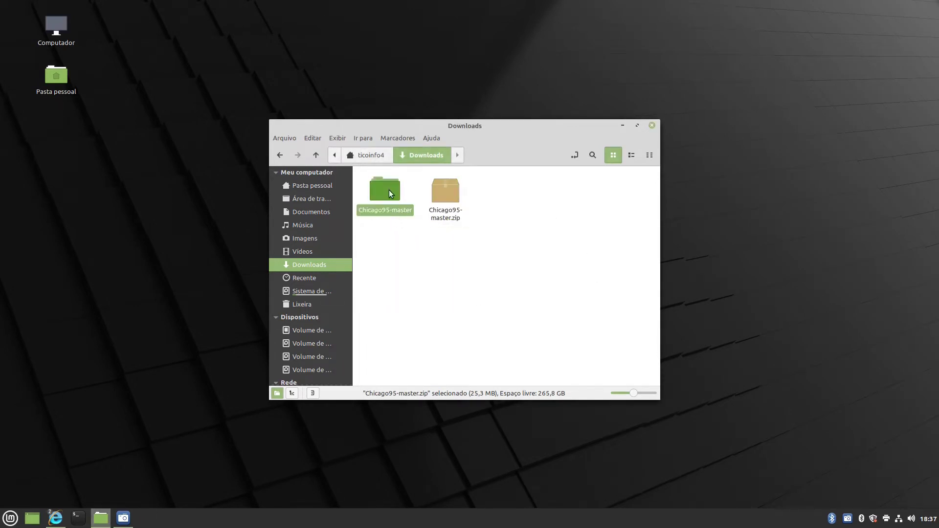
pyautogui.rightClick(389, 190)
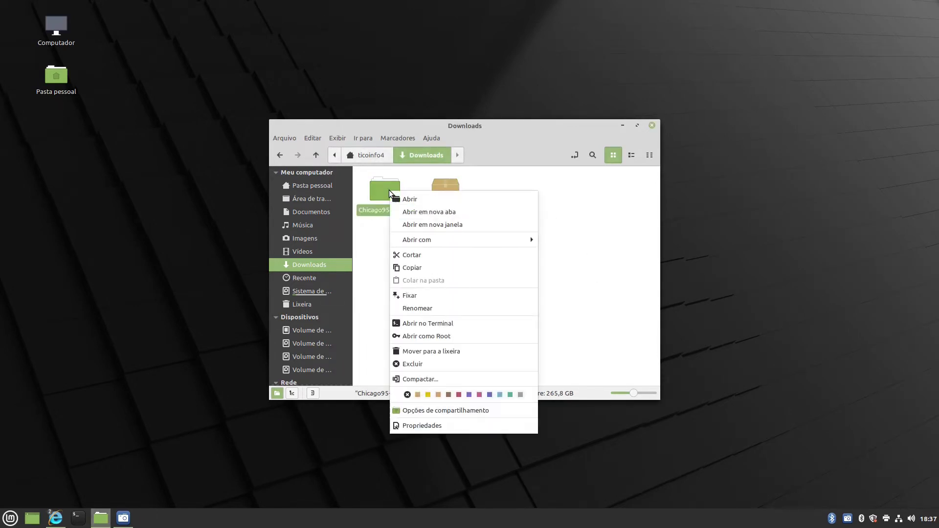
pyautogui.click(421, 309)
pyautogui.click(400, 208)
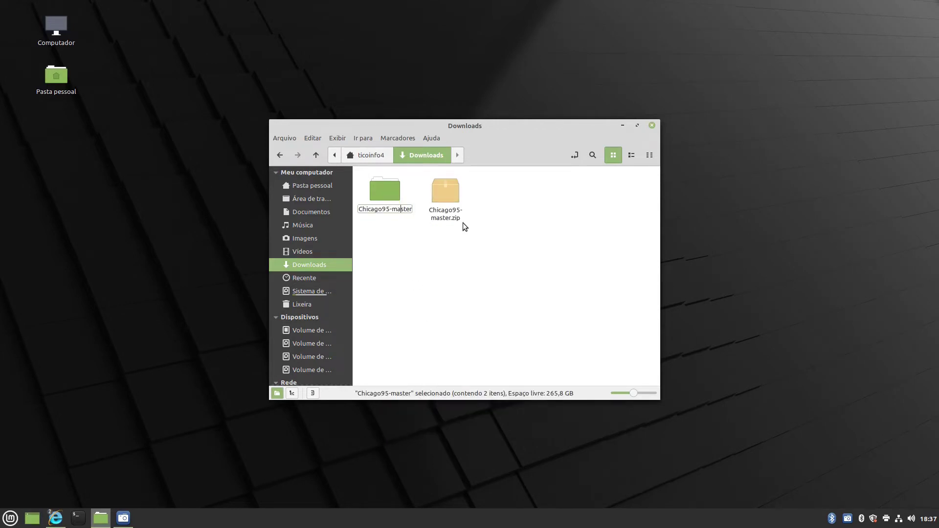
pyautogui.press('Right')
pyautogui.press('Right')
pyautogui.press('BackSpace')
pyautogui.press('BackSpace')
pyautogui.press('BackSpace')
pyautogui.press('BackSpace')
pyautogui.press('BackSpace')
pyautogui.press('BackSpace')
pyautogui.write('icons')
pyautogui.press('Return')
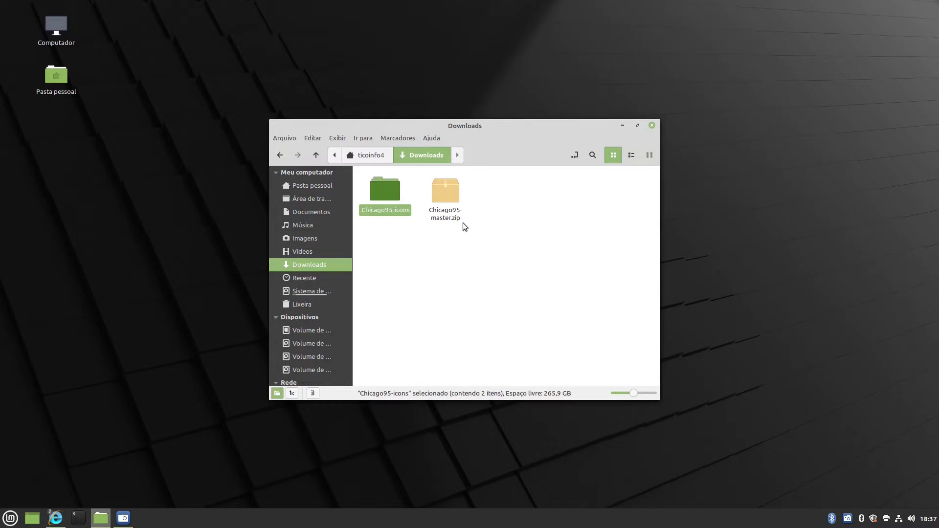
# Step: Rename the archive Chicago95-master.zip as Chicago95-icons.zip
pyautogui.rightClick(445, 192)
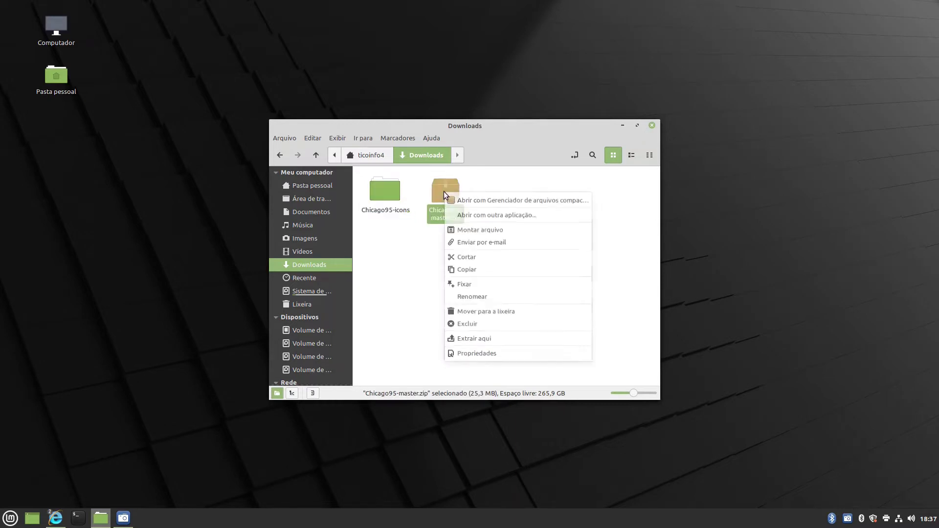
pyautogui.click(486, 297)
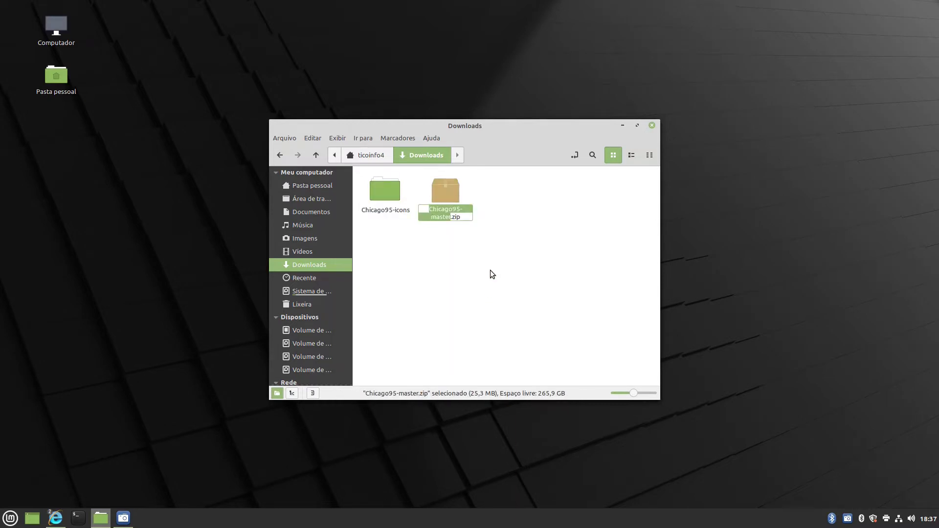
pyautogui.click(451, 217)
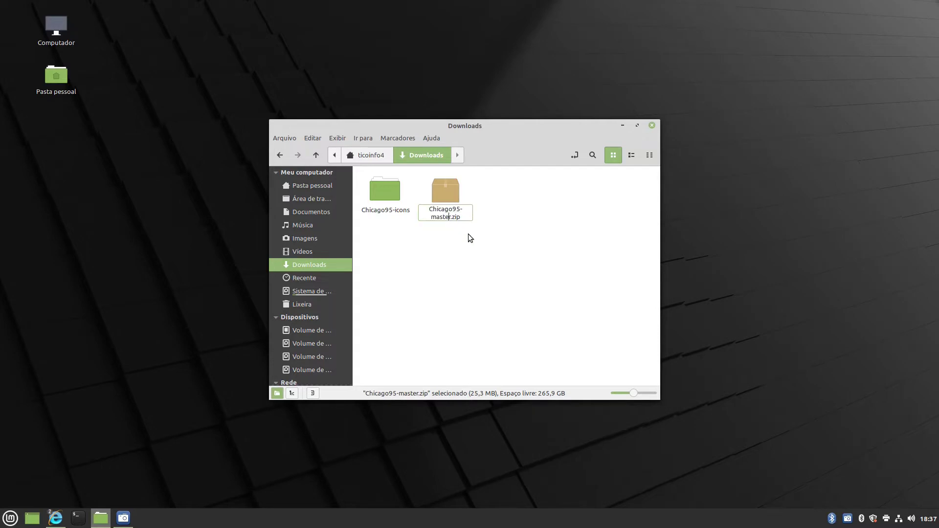
pyautogui.press('BackSpace')
pyautogui.press('BackSpace')
pyautogui.press('BackSpace')
pyautogui.press('BackSpace')
pyautogui.press('BackSpace')
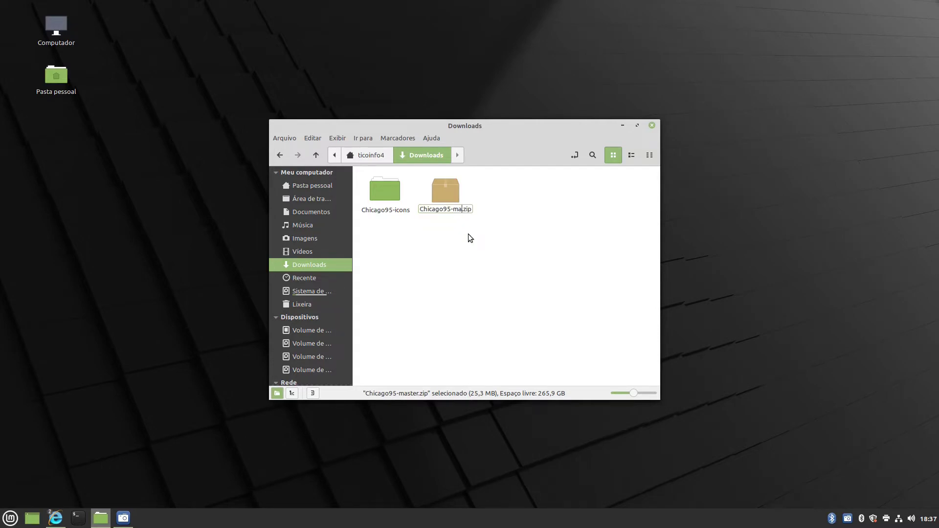
pyautogui.press('BackSpace')
pyautogui.write('icons')
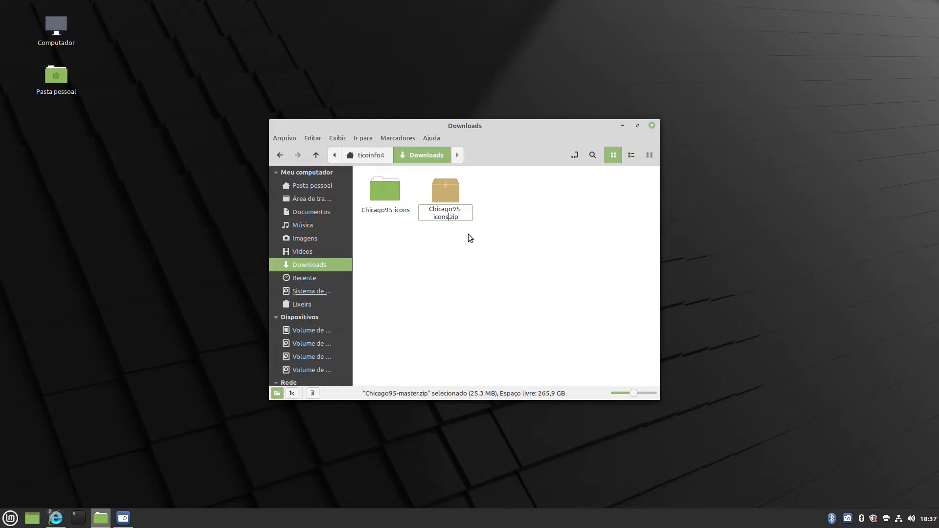
pyautogui.press('Return')
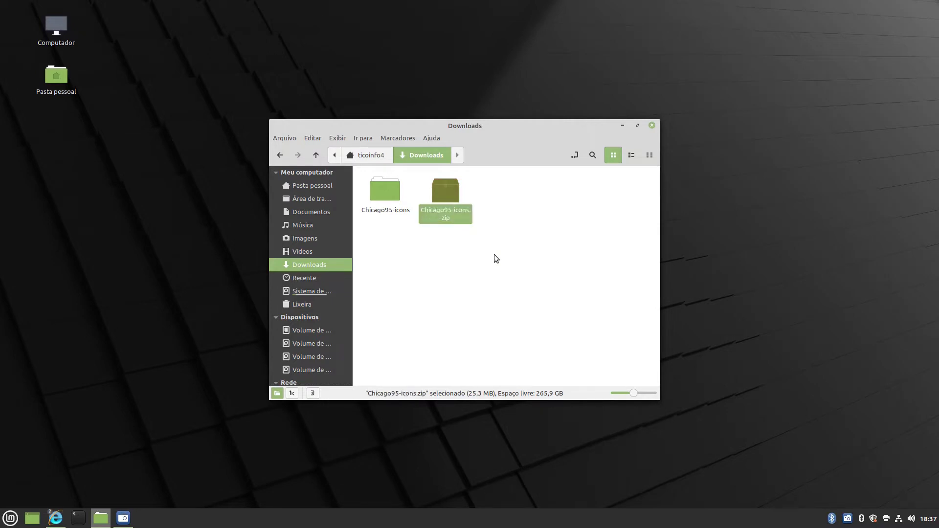
pyautogui.click(495, 204)
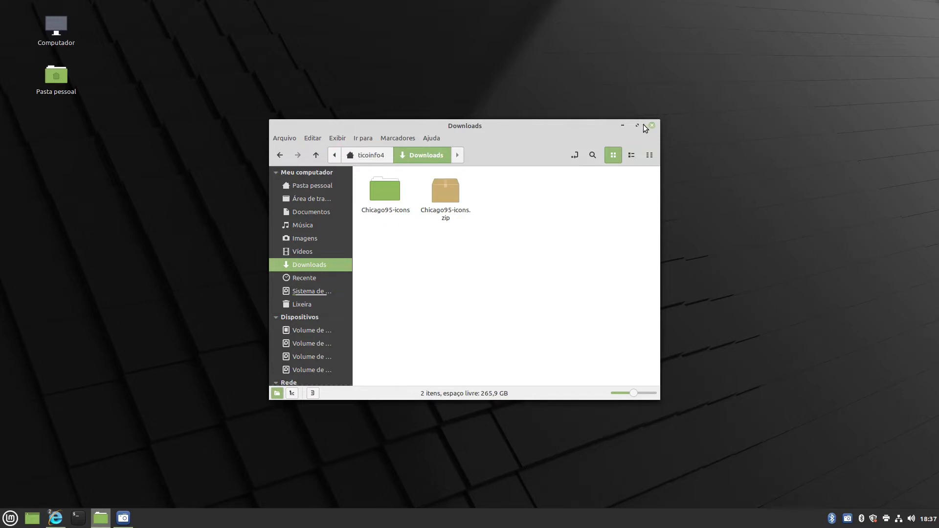
# Step: Switch to the b00merang Themes page in Firefox and open the Windows 95 theme's page from the Windows Themes section
pyautogui.click(623, 125)
pyautogui.moveTo(56, 518)
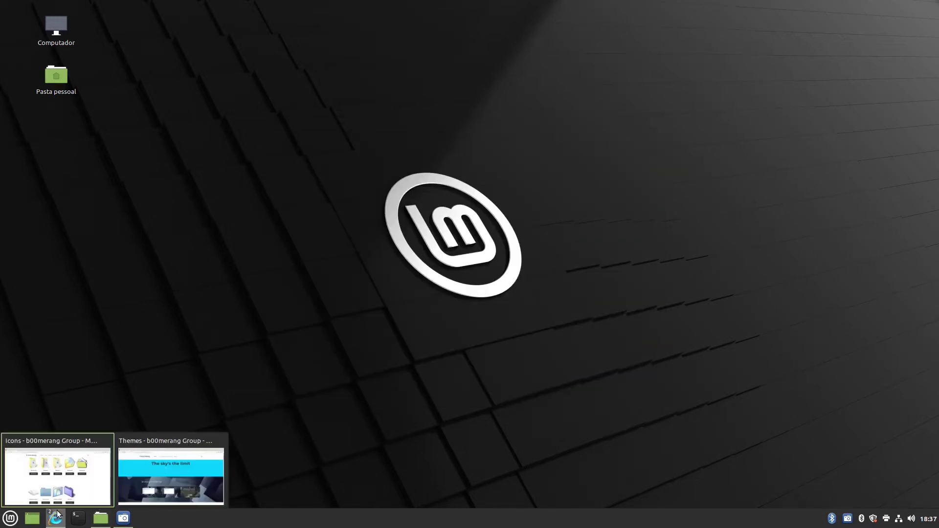
pyautogui.click(137, 478)
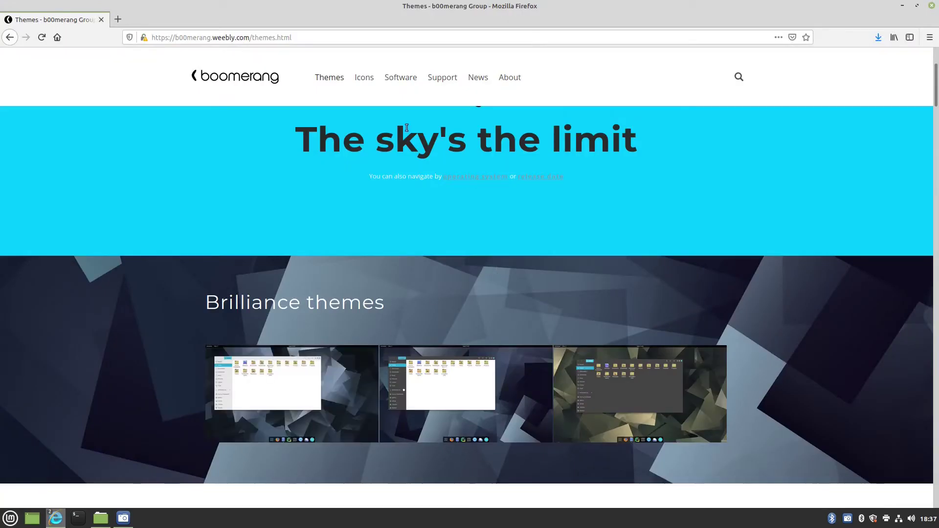
pyautogui.click(329, 78)
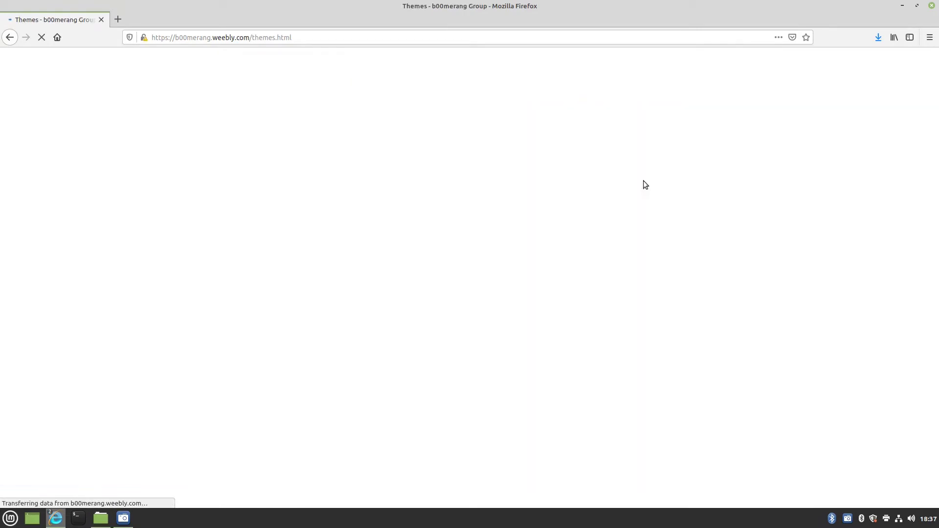
pyautogui.scroll(-2, 666, 239)
pyautogui.scroll(-10, 665, 242)
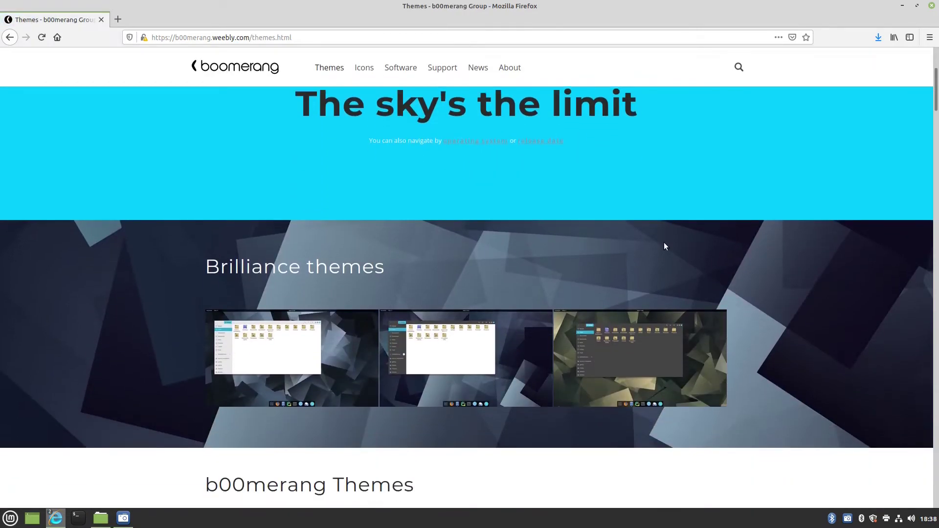
pyautogui.scroll(-8, 664, 243)
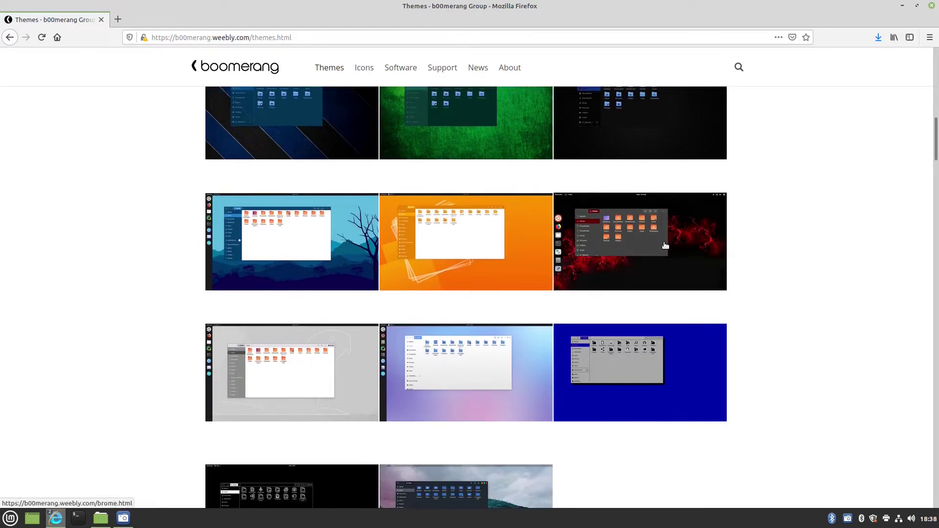
pyautogui.scroll(-1, 664, 246)
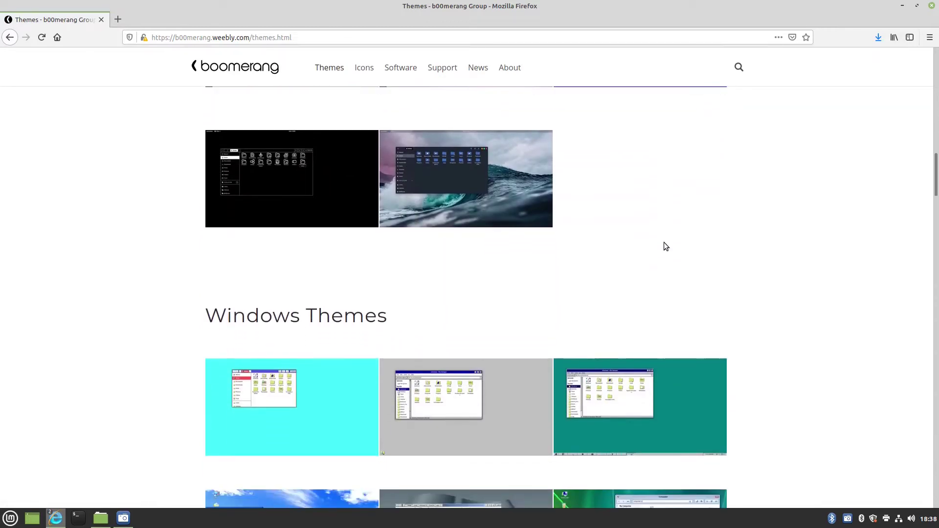
pyautogui.scroll(-1, 652, 323)
pyautogui.scroll(-2, 652, 323)
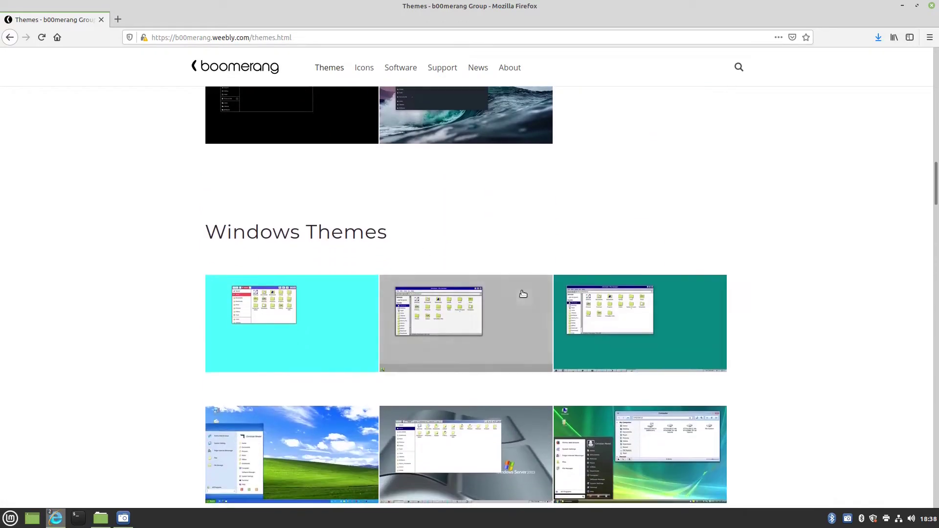
pyautogui.click(654, 334)
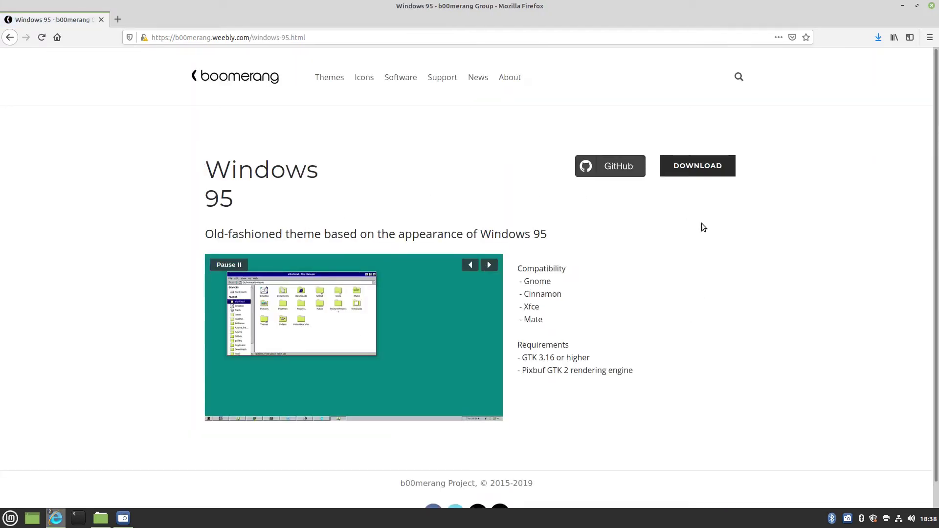
# Step: Download the Windows 95 theme, saving Windows-95-1.0.zip to disk, and bring back the Downloads folder in the file manager
pyautogui.click(696, 167)
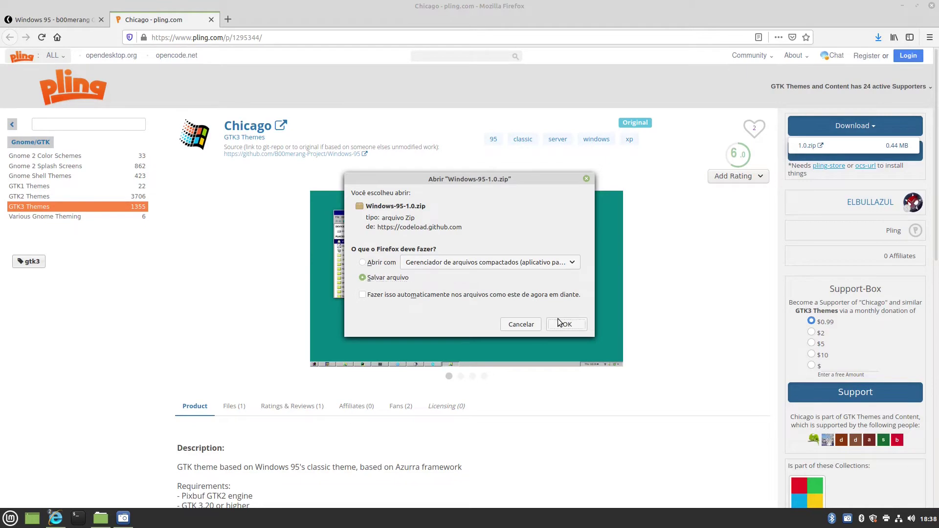
pyautogui.click(562, 324)
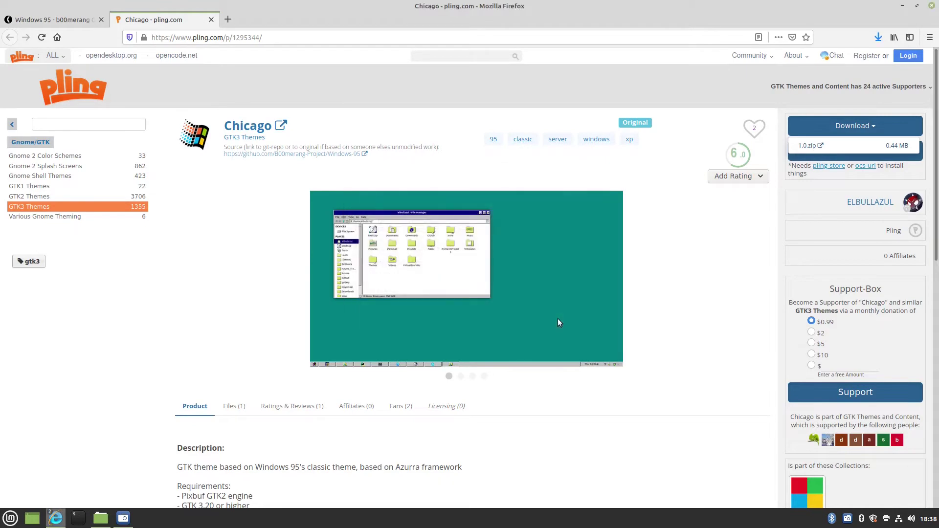
pyautogui.click(903, 6)
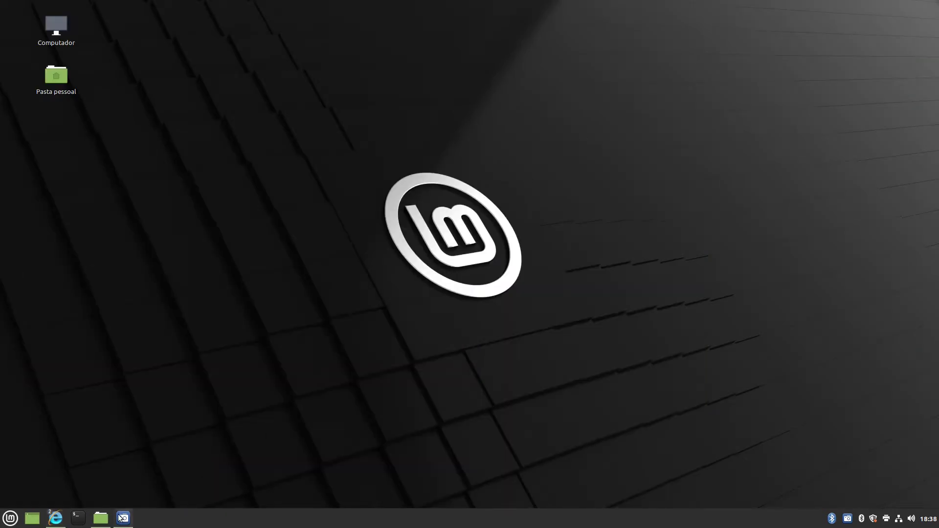
pyautogui.click(105, 523)
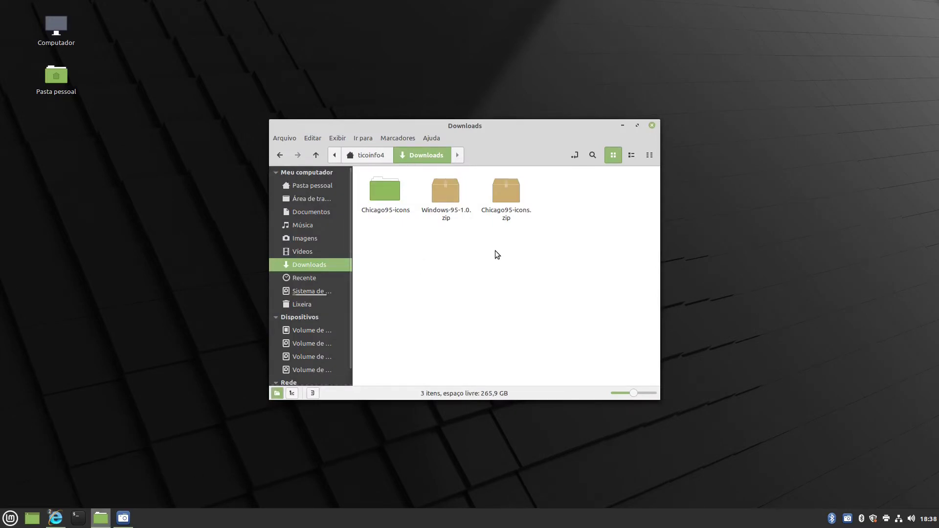
# Step: Extract the Windows-95-1.0.zip archive into the Downloads folder
pyautogui.click(441, 193)
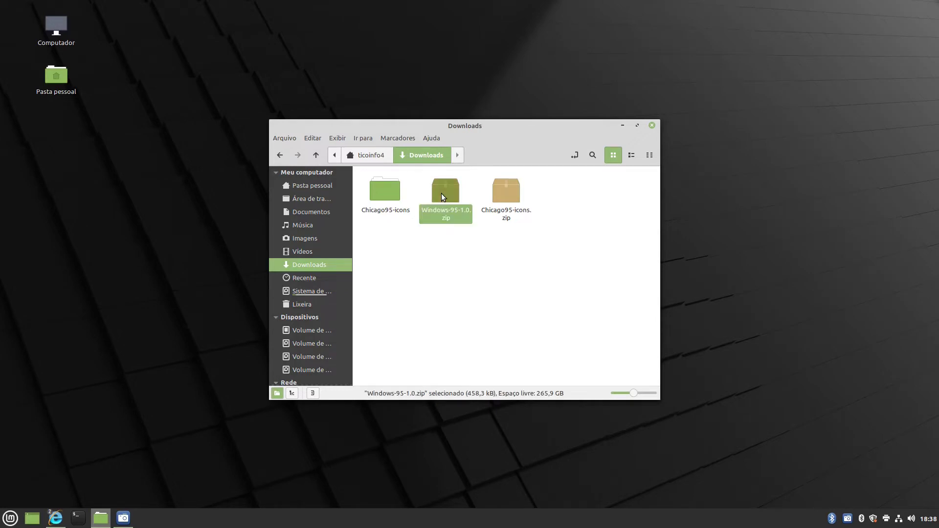
pyautogui.rightClick(441, 193)
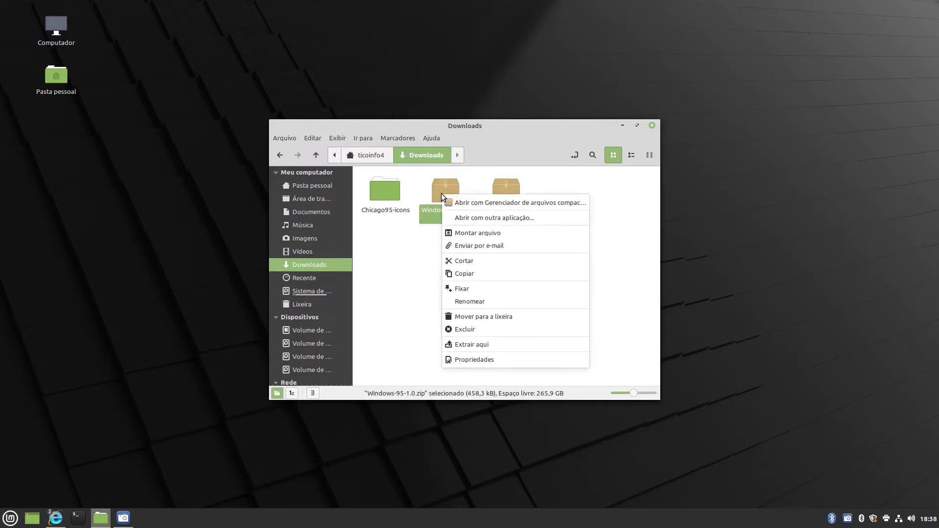
pyautogui.click(474, 342)
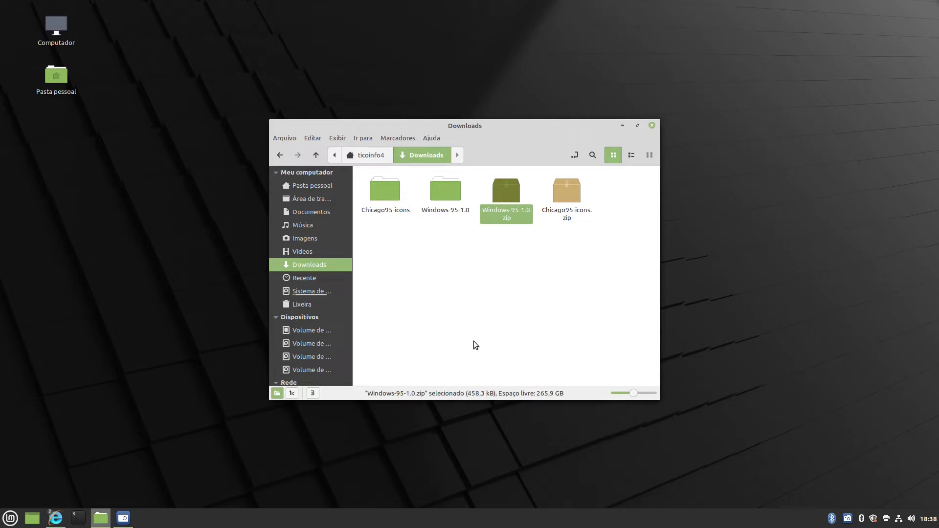
# Step: Rename the extracted Windows-95-1.0 folder as Windows-95-themes and close the file manager
pyautogui.click(446, 195)
pyautogui.rightClick(445, 194)
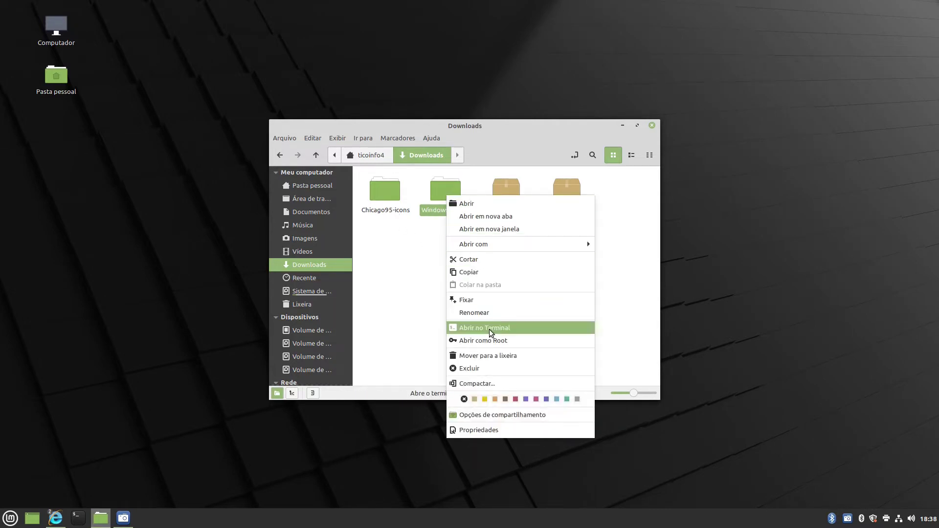
pyautogui.click(487, 311)
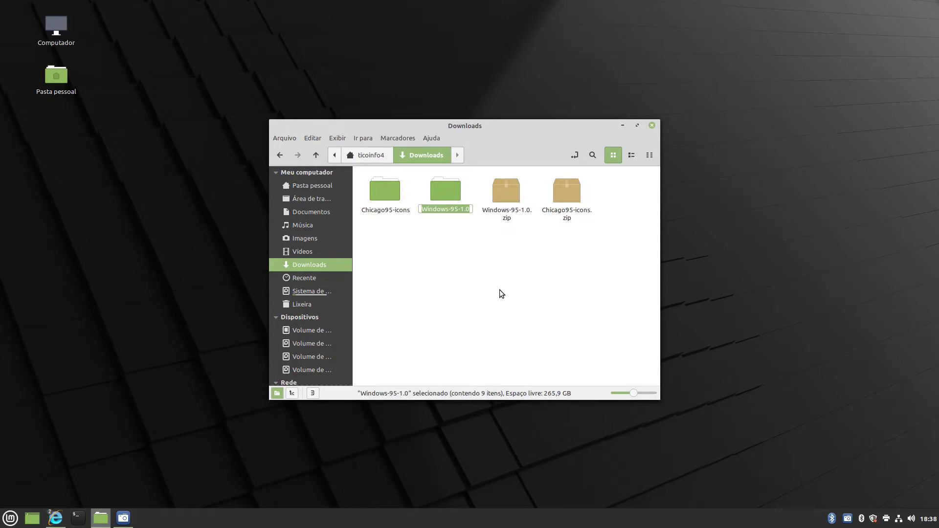
pyautogui.click(466, 210)
pyautogui.press('BackSpace')
pyautogui.press('BackSpace')
pyautogui.press('BackSpace')
pyautogui.write('themes')
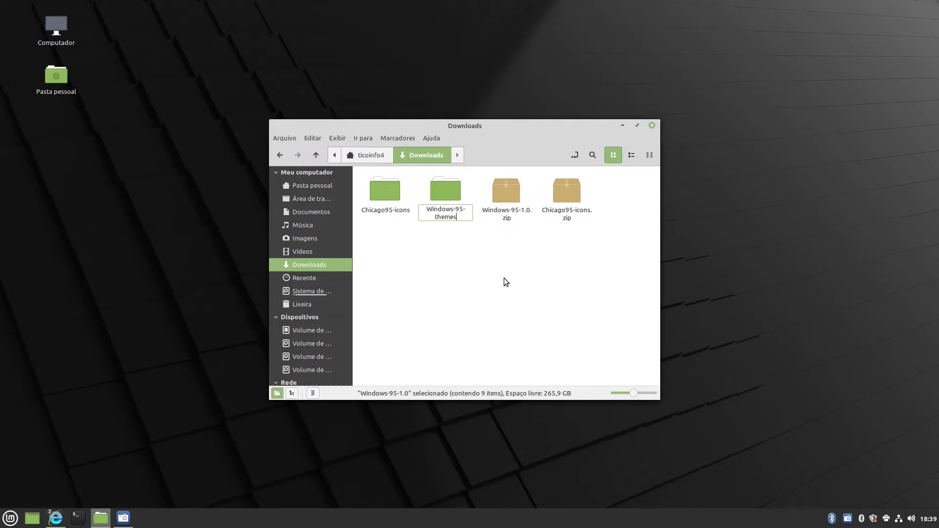
pyautogui.press('Return')
pyautogui.click(504, 278)
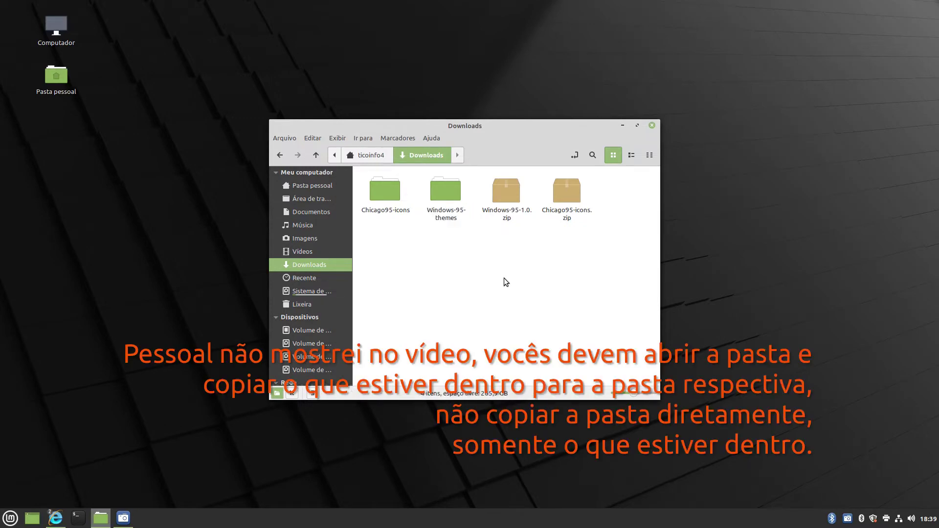
pyautogui.click(652, 125)
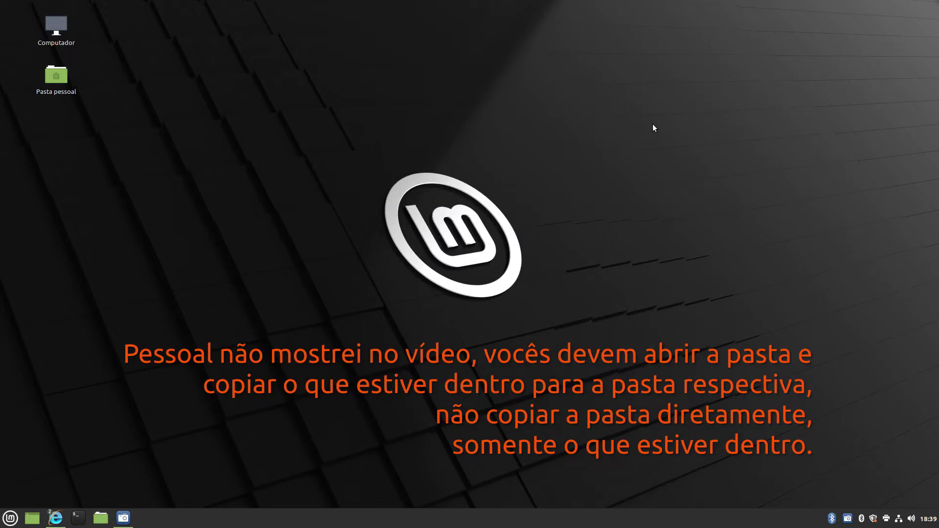
# Step: Open the Themes page (Temas) of the system settings and minimize the window
pyautogui.click(11, 526)
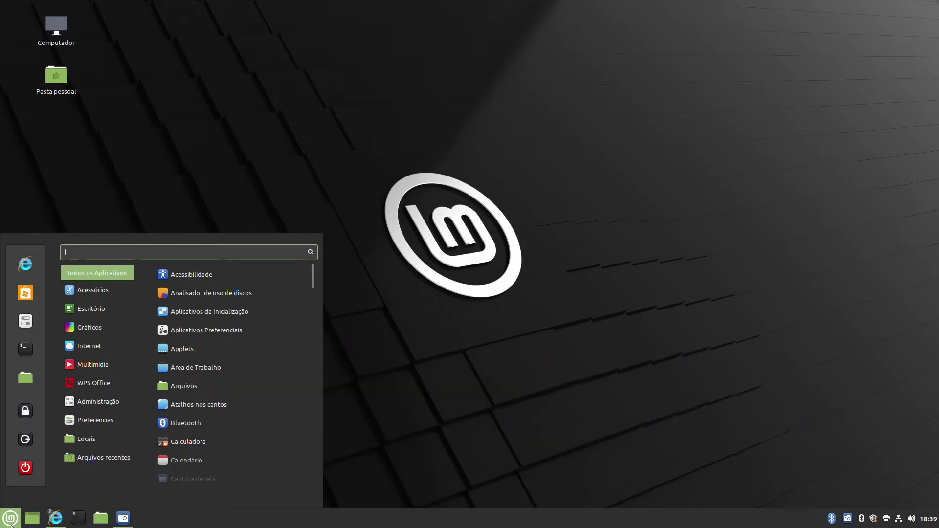
pyautogui.moveTo(95, 420)
pyautogui.scroll(-3, 234, 400)
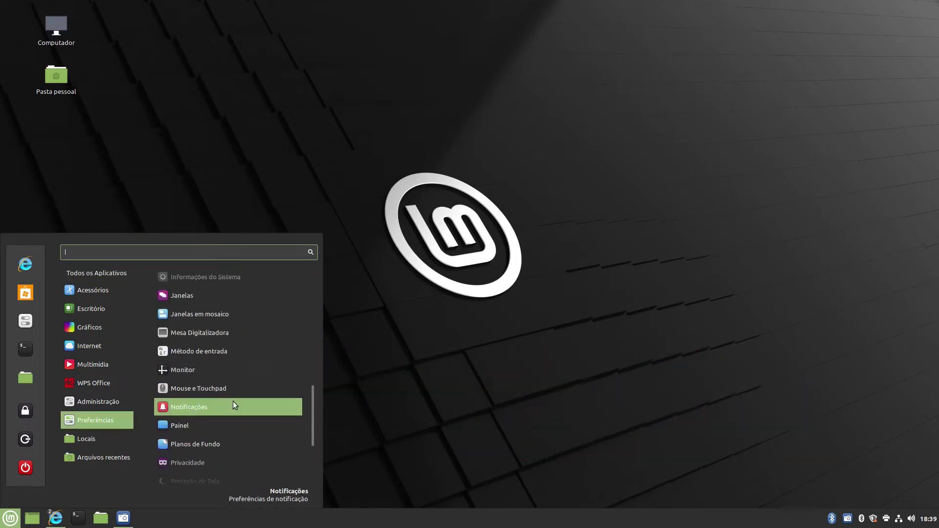
pyautogui.scroll(10, 233, 401)
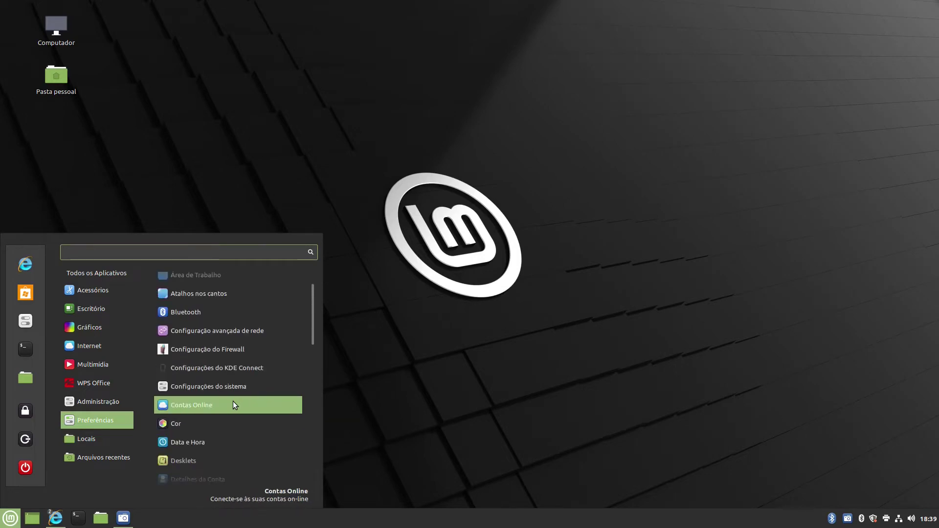
pyautogui.click(237, 378)
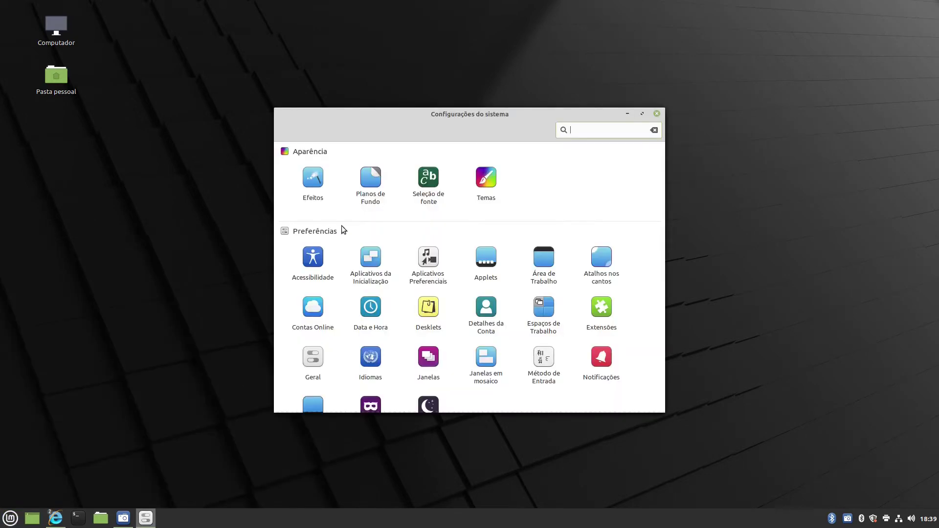
pyautogui.click(486, 184)
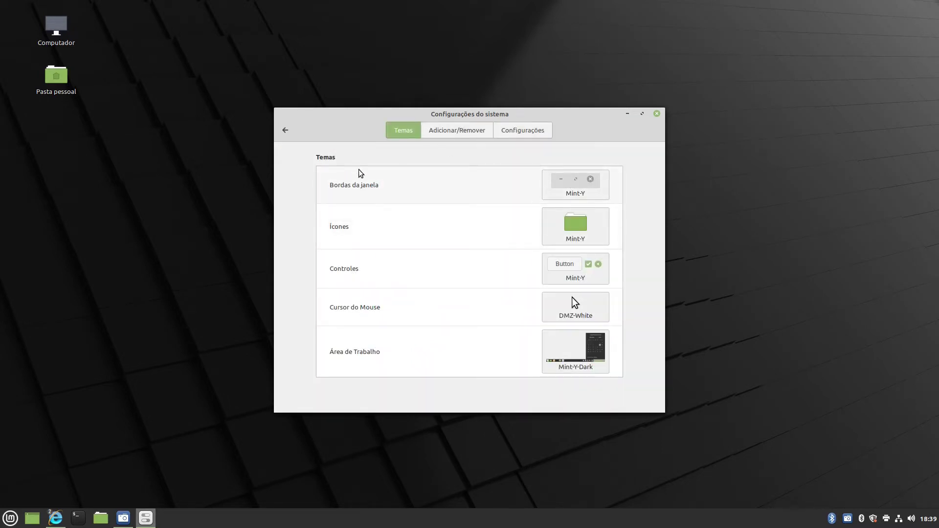
pyautogui.click(628, 116)
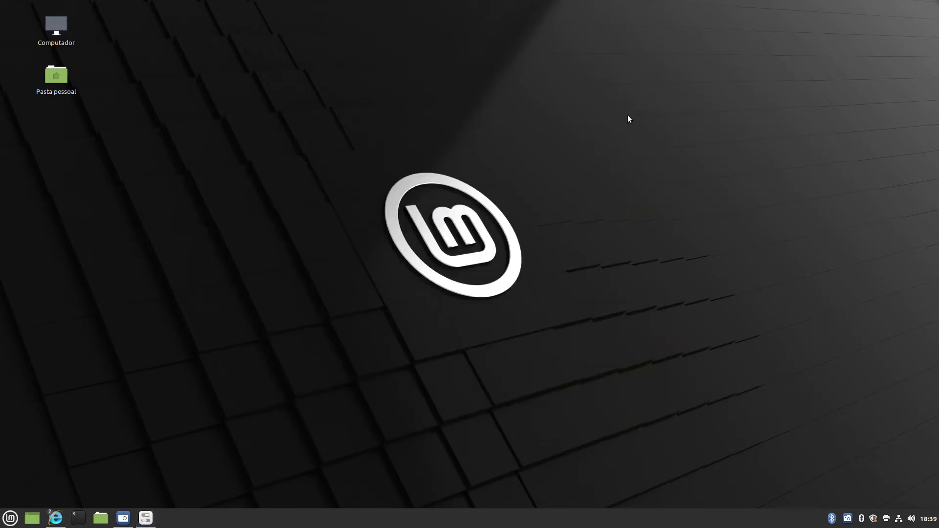
# Step: Reopen the file manager at the Downloads folder and copy the Chicago95-icons folder to the clipboard
pyautogui.click(100, 518)
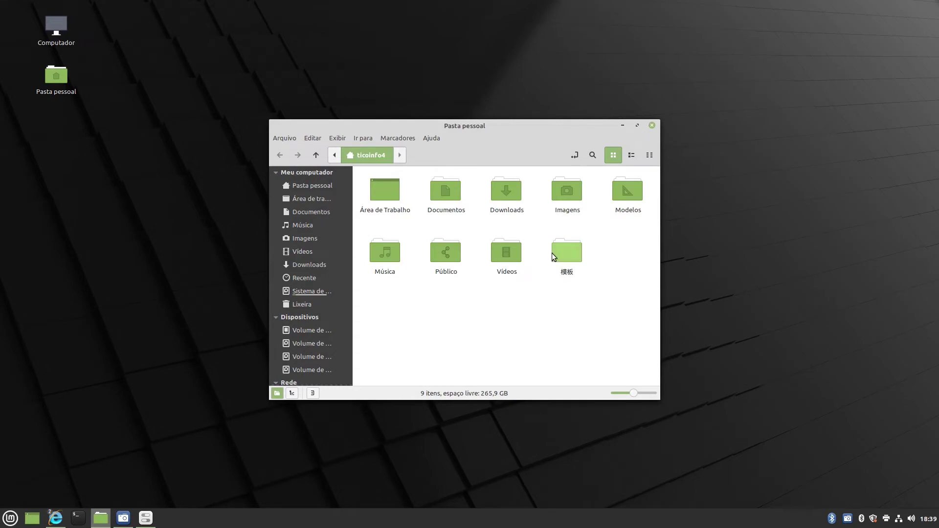
pyautogui.doubleClick(506, 189)
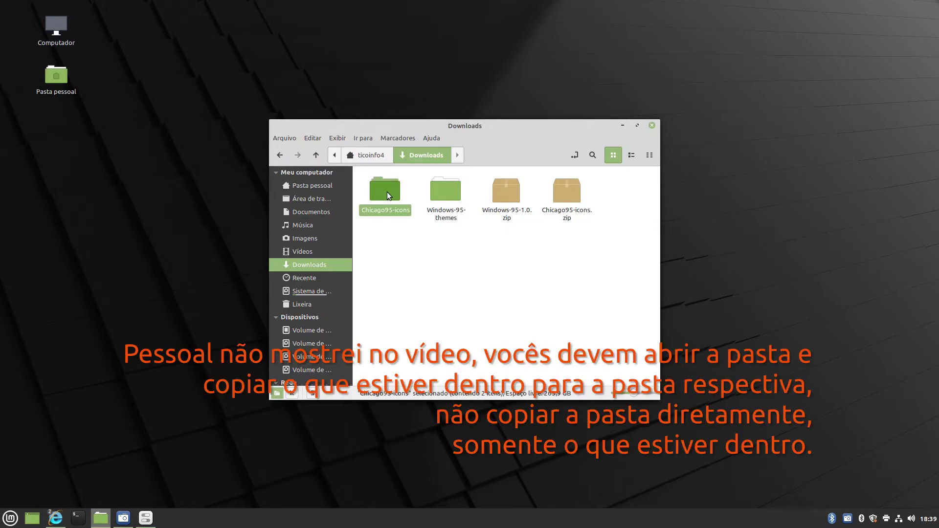
pyautogui.rightClick(386, 192)
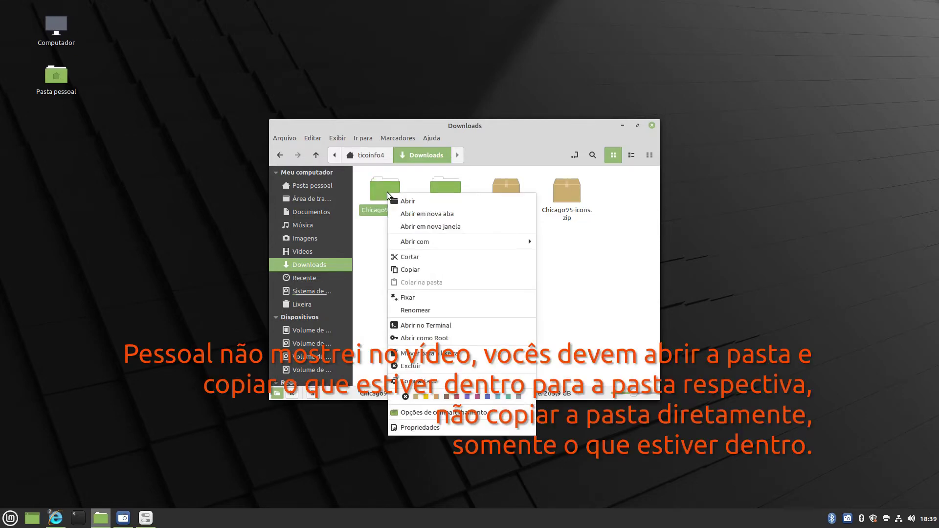
pyautogui.click(423, 267)
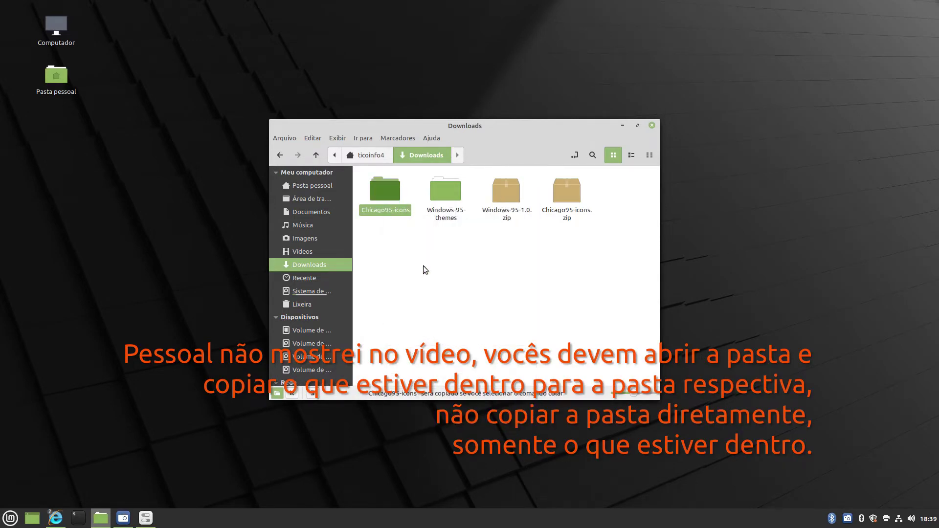
# Step: Show hidden files in the home folder and paste the Chicago95-icons folder into .icons
pyautogui.click(310, 187)
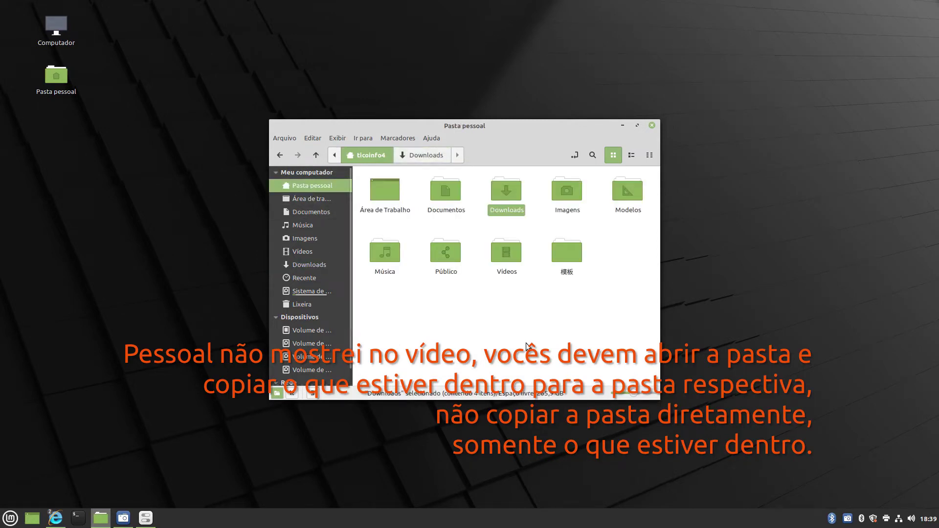
pyautogui.hotkey('ctrl', 'h')
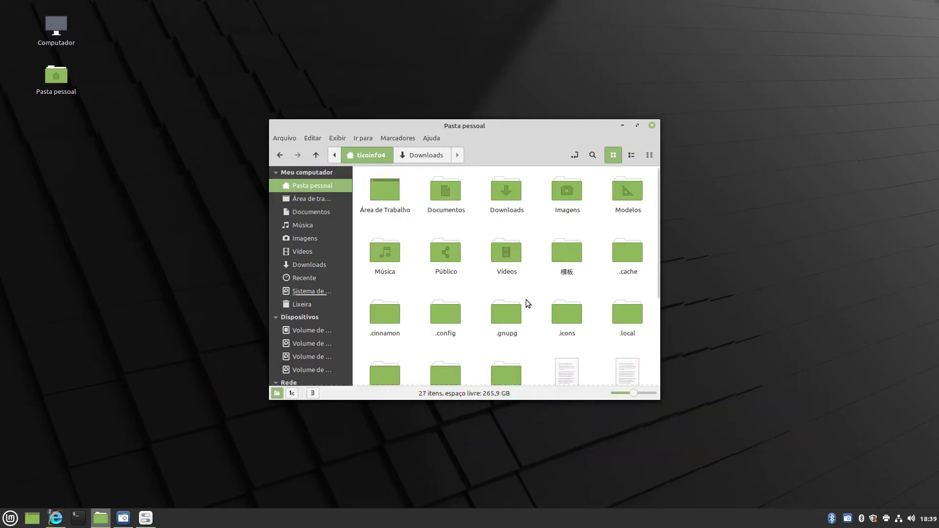
pyautogui.scroll(-1, 531, 292)
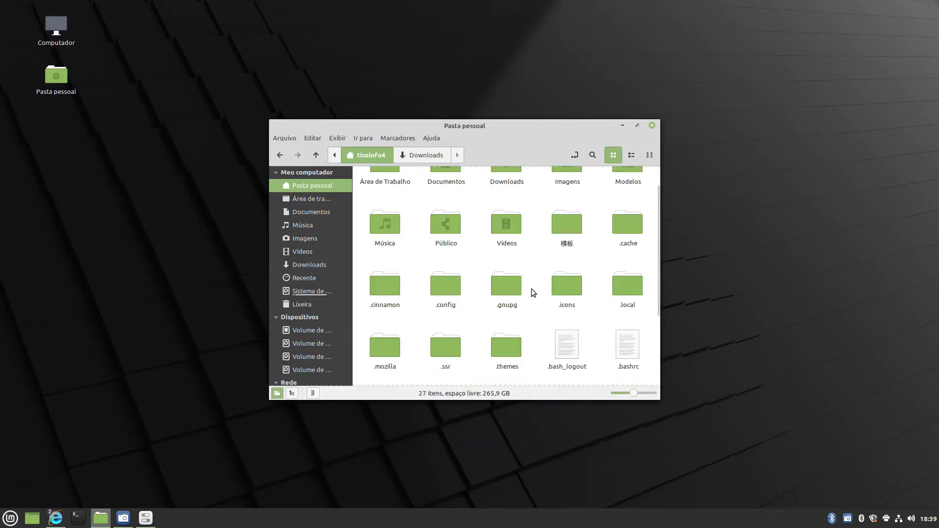
pyautogui.doubleClick(559, 289)
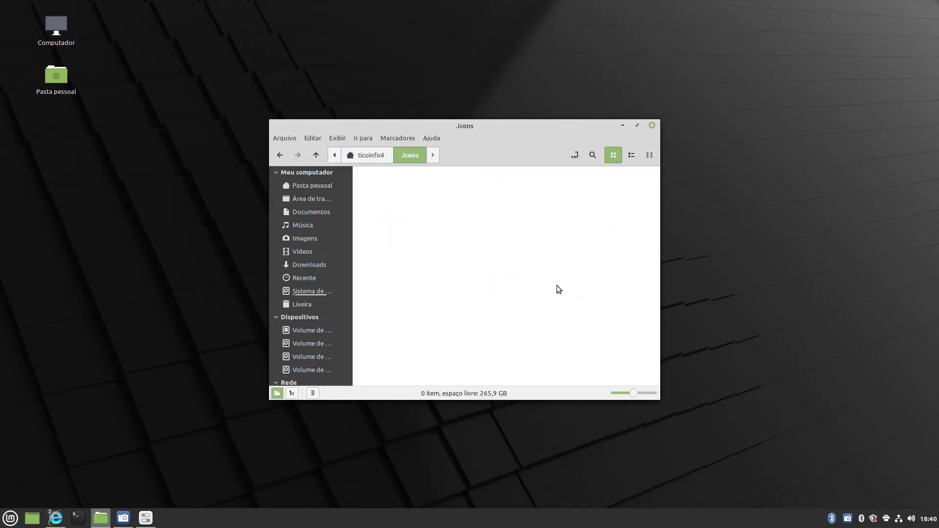
pyautogui.rightClick(453, 233)
pyautogui.click(495, 335)
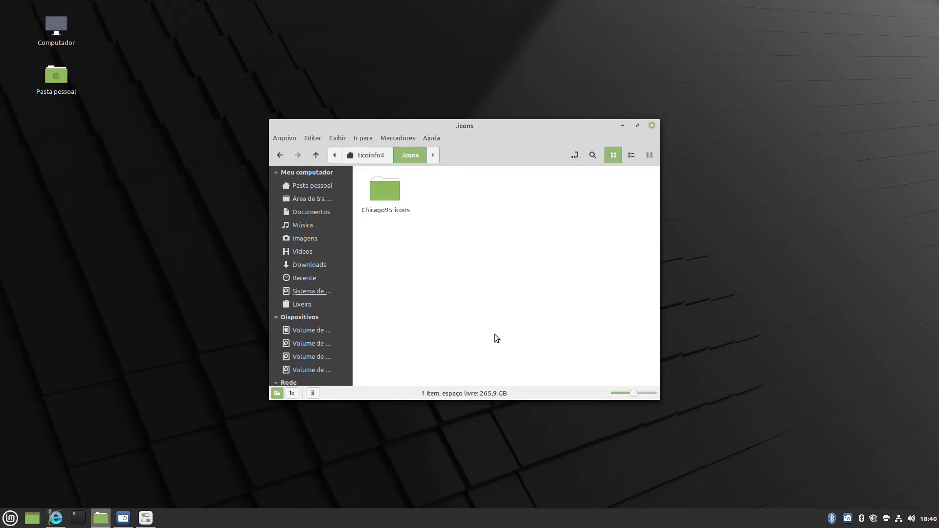
pyautogui.click(484, 291)
# Step: Return to the Downloads folder and copy the Windows-95-themes folder to the clipboard
pyautogui.click(280, 155)
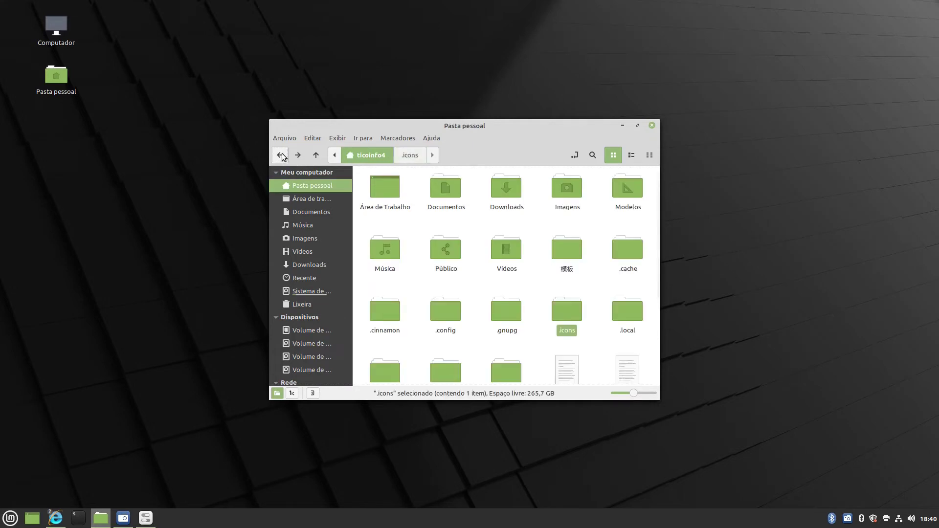
pyautogui.doubleClick(512, 188)
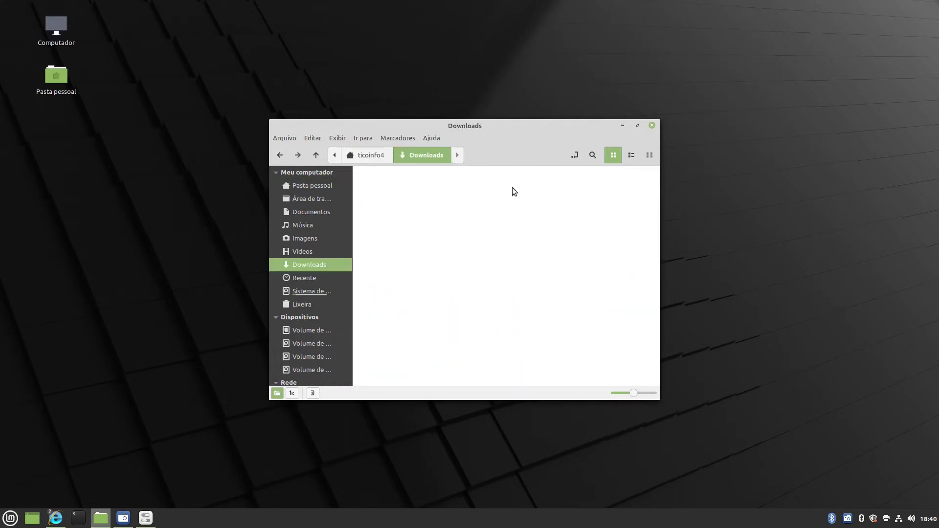
pyautogui.click(441, 189)
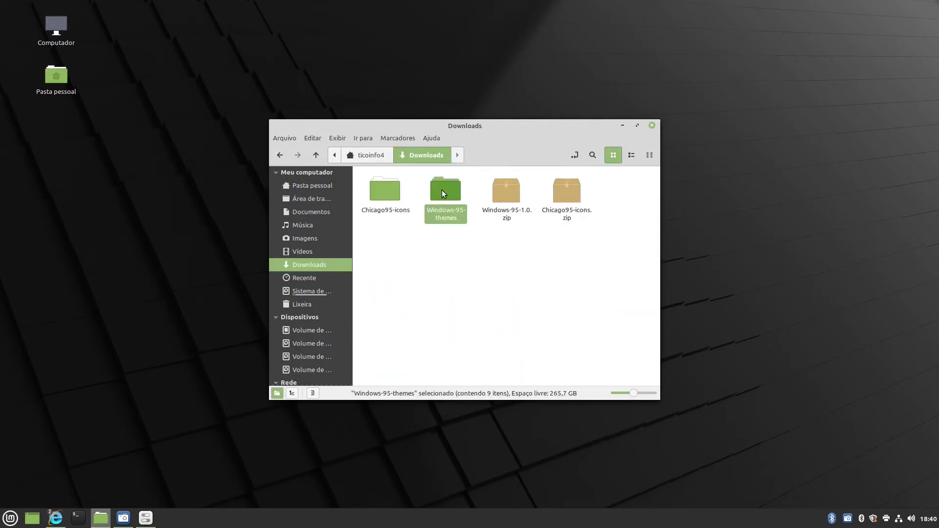
pyautogui.rightClick(441, 190)
pyautogui.click(474, 254)
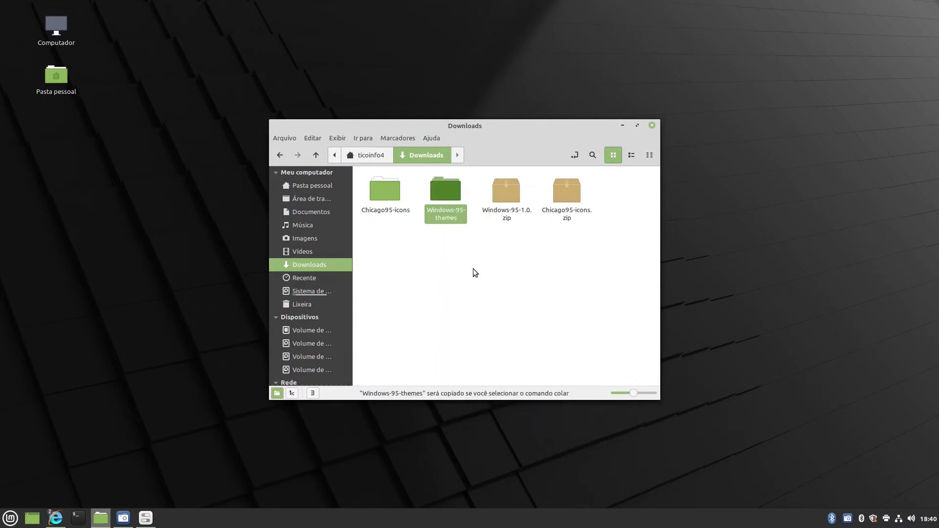
# Step: Paste the Windows-95-themes folder into the hidden .themes folder of the home folder and close the file manager
pyautogui.click(299, 186)
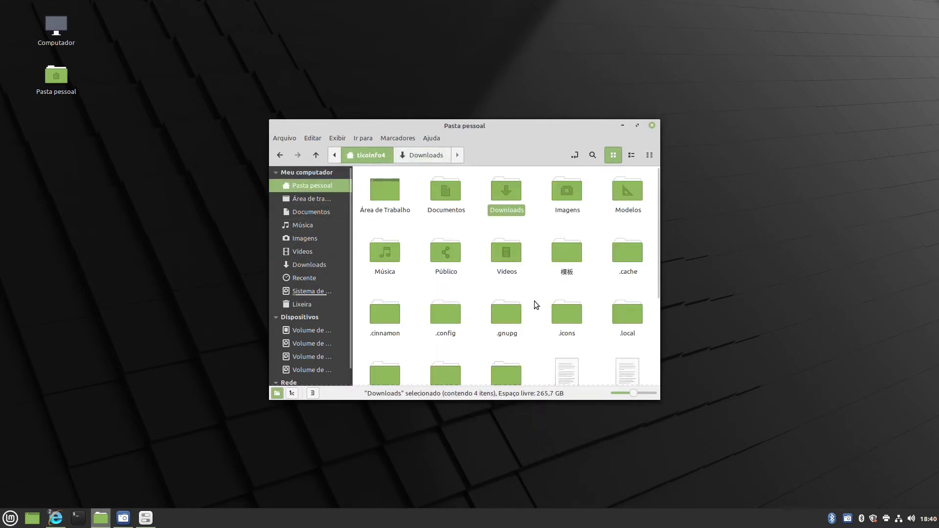
pyautogui.click(534, 278)
pyautogui.scroll(-1, 534, 278)
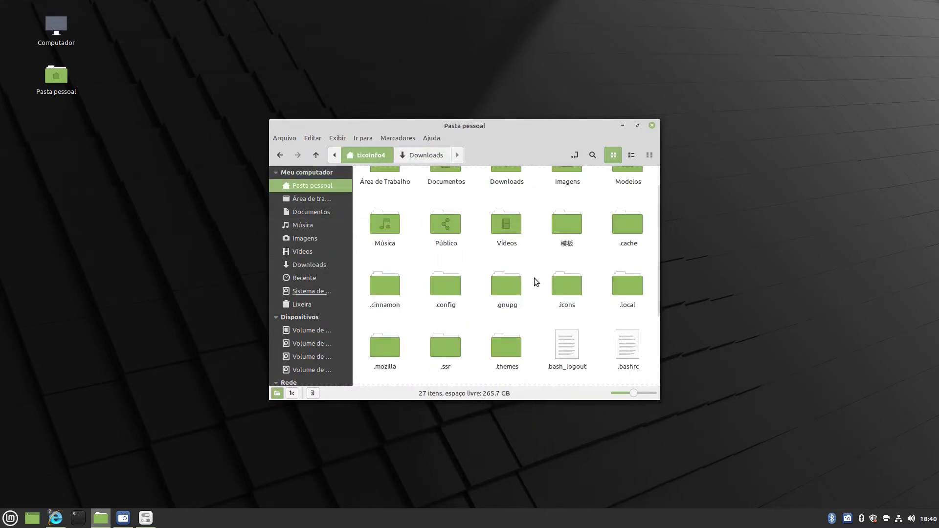
pyautogui.doubleClick(502, 350)
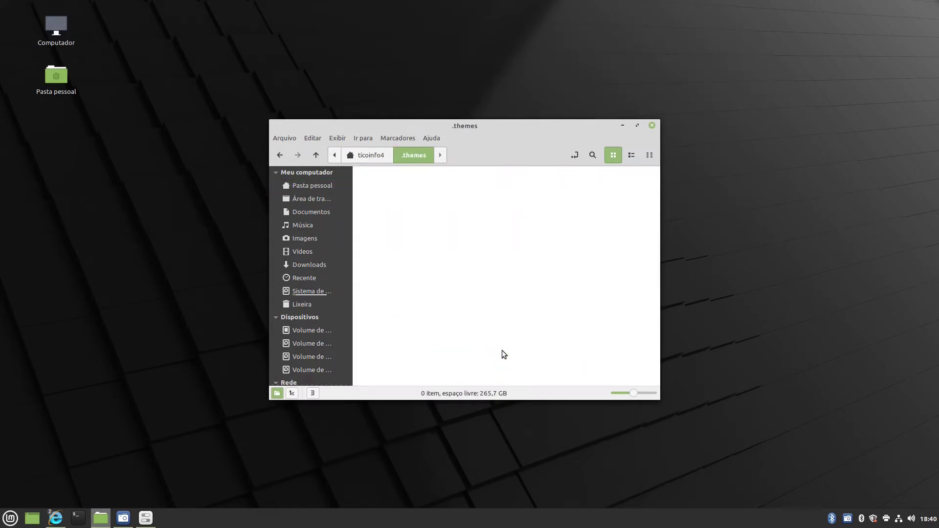
pyautogui.rightClick(440, 256)
pyautogui.click(500, 363)
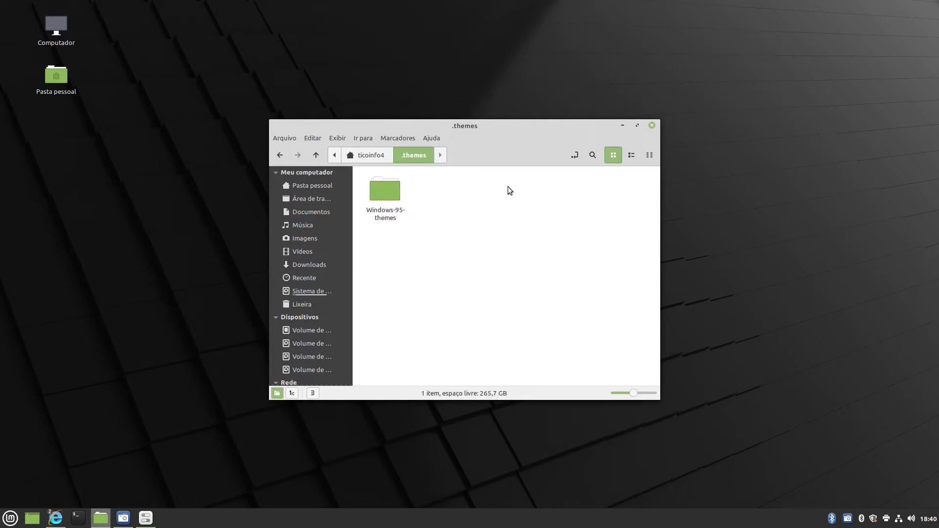
pyautogui.click(653, 126)
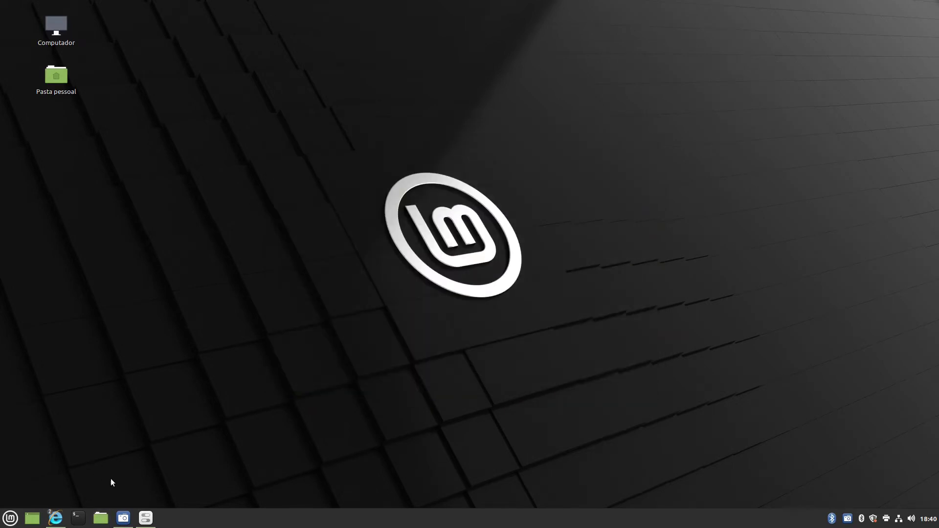
# Step: Bring back the theme settings, open the Adicionar/Remover page and accept updating the outdated theme cache
pyautogui.click(144, 520)
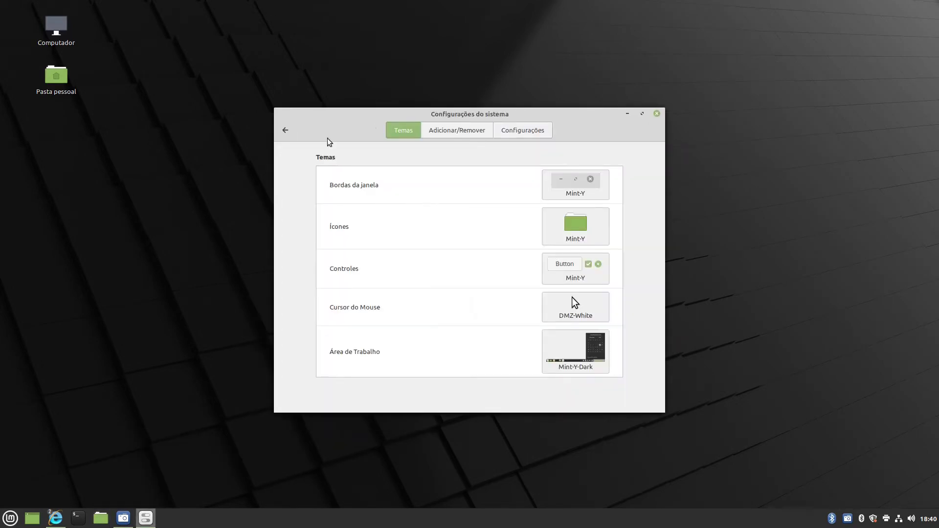
pyautogui.click(449, 130)
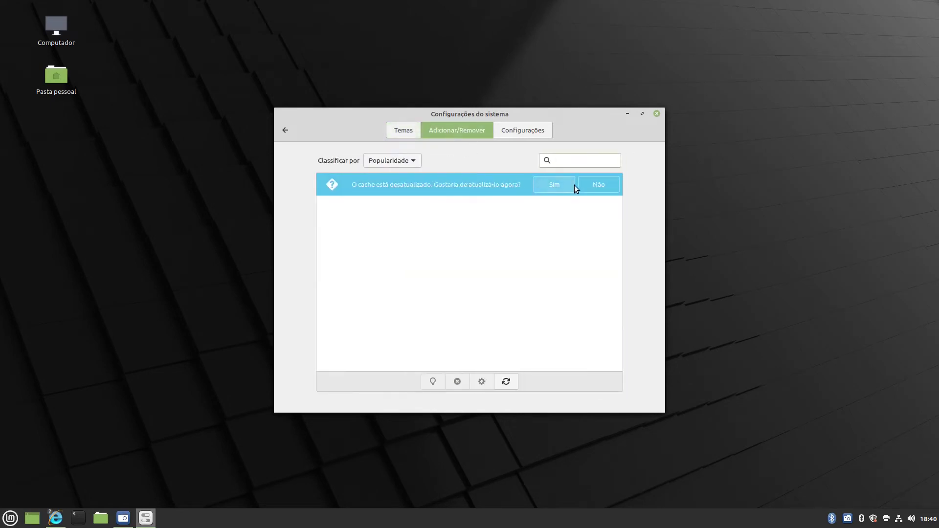
pyautogui.click(554, 186)
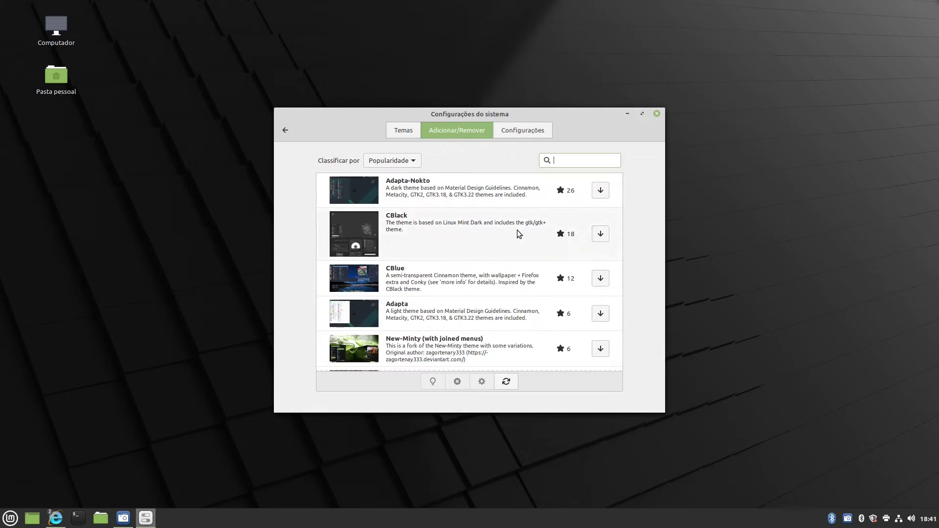
# Step: Look through the list of downloadable themes sorted by popularity
pyautogui.scroll(-5, 517, 230)
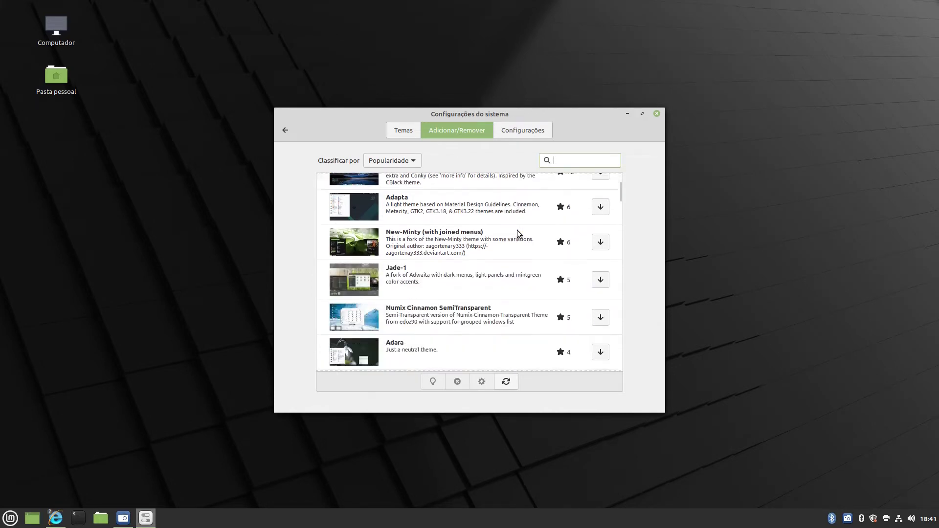
pyautogui.scroll(-5, 517, 230)
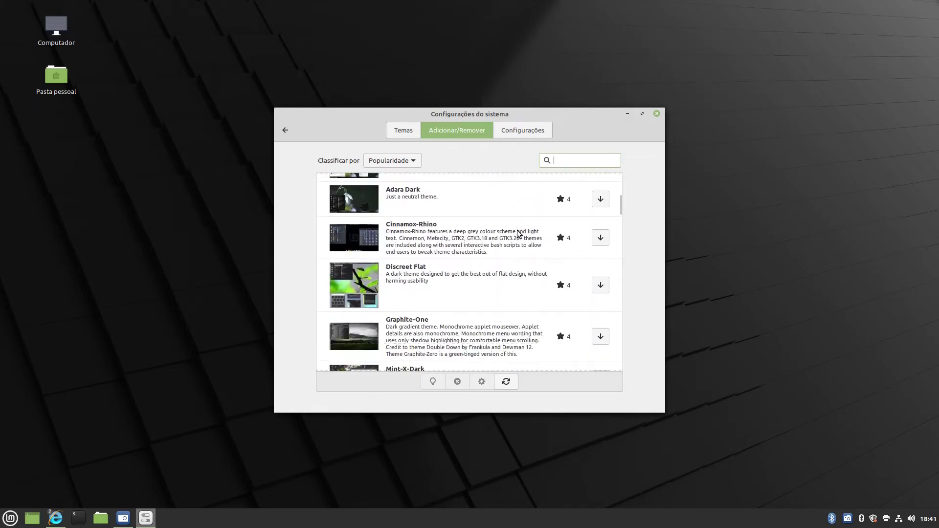
pyautogui.scroll(-1, 517, 230)
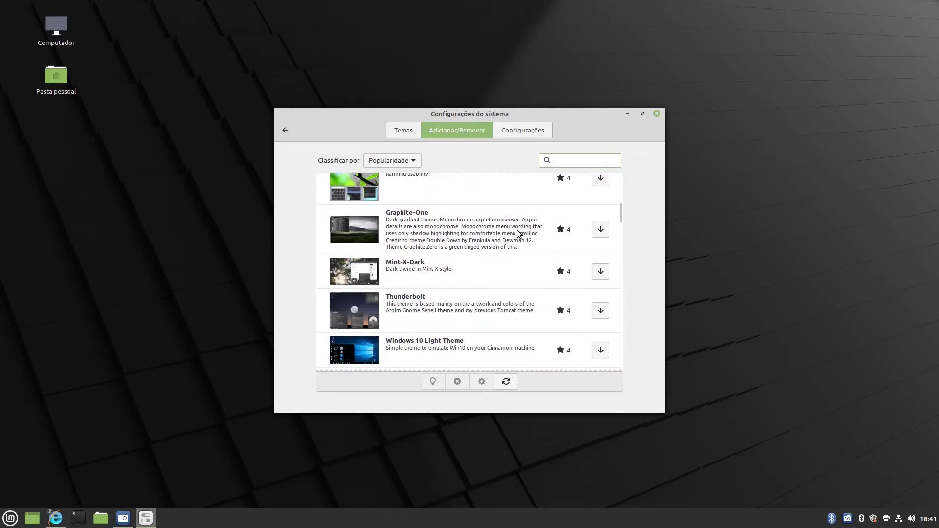
pyautogui.scroll(-6, 517, 229)
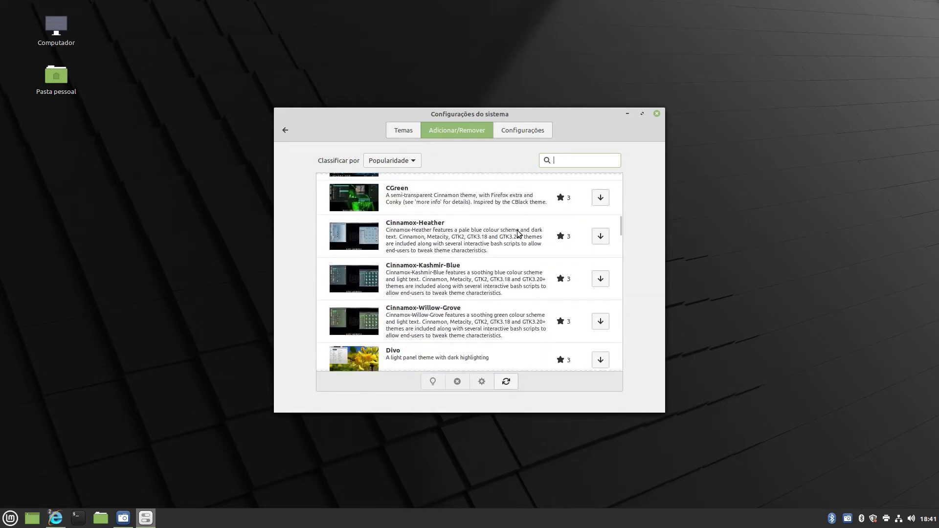
pyautogui.scroll(-2, 518, 230)
# Step: Set the window borders theme to Windows-95-themes and the icons theme to Chicago95
pyautogui.click(401, 131)
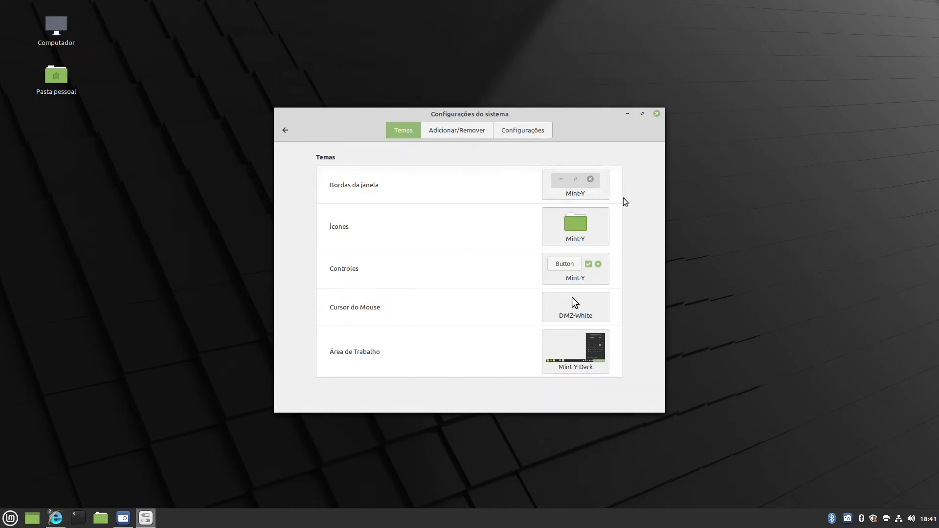
pyautogui.click(569, 187)
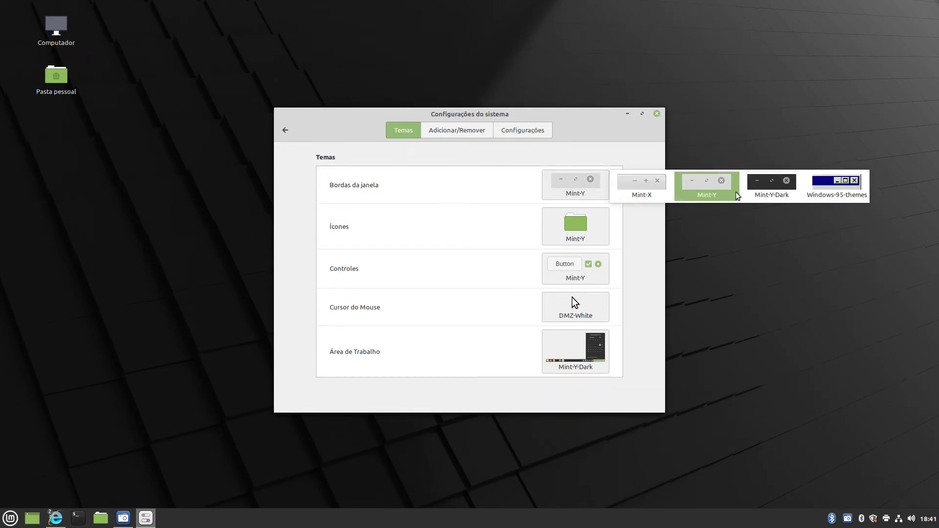
pyautogui.click(819, 194)
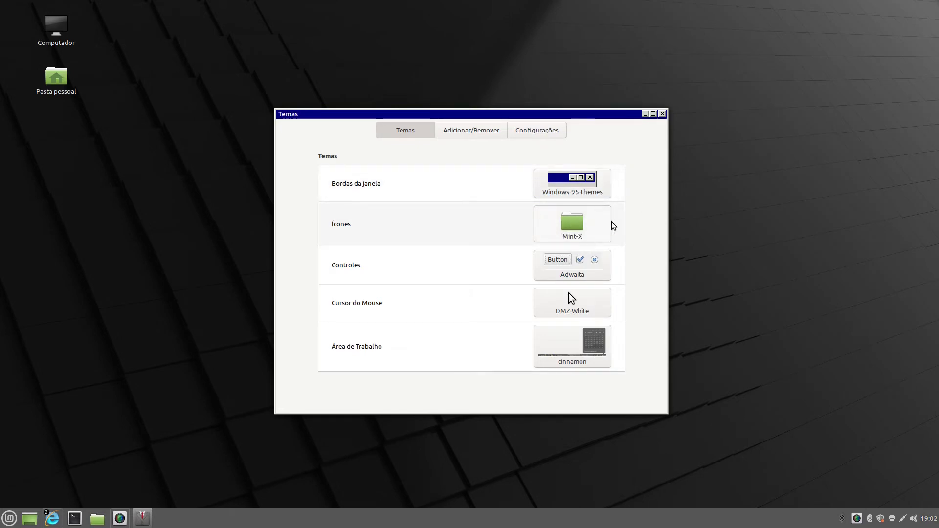
pyautogui.click(572, 228)
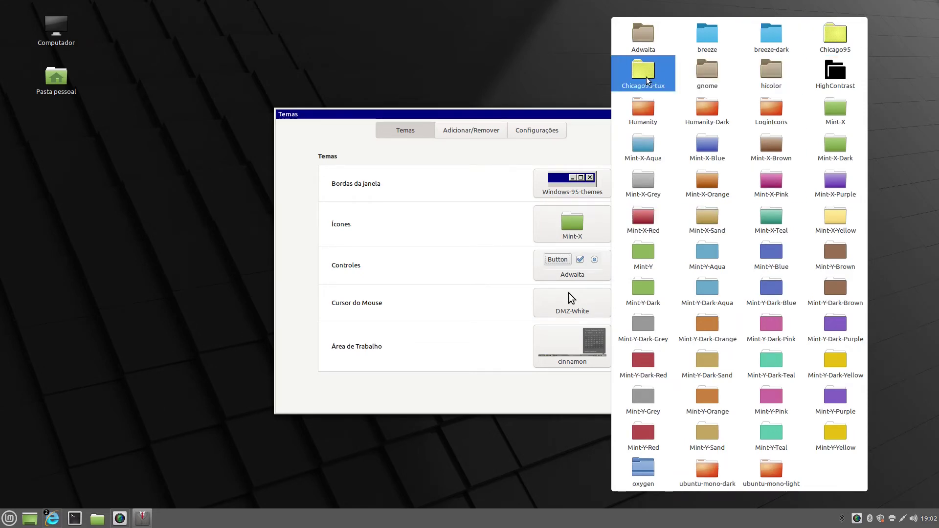
pyautogui.click(838, 41)
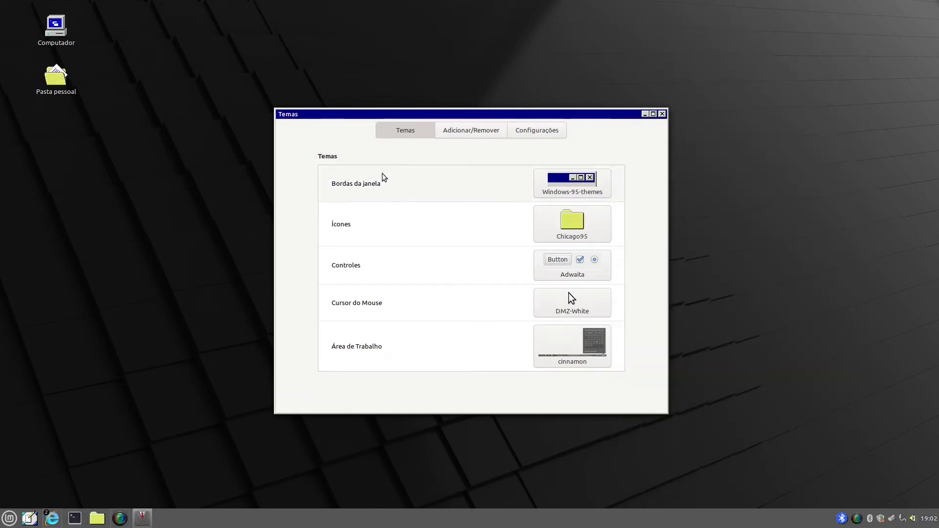
# Step: Set both the controls theme and the desktop theme to Windows-95-themes and close the theme settings
pyautogui.click(561, 264)
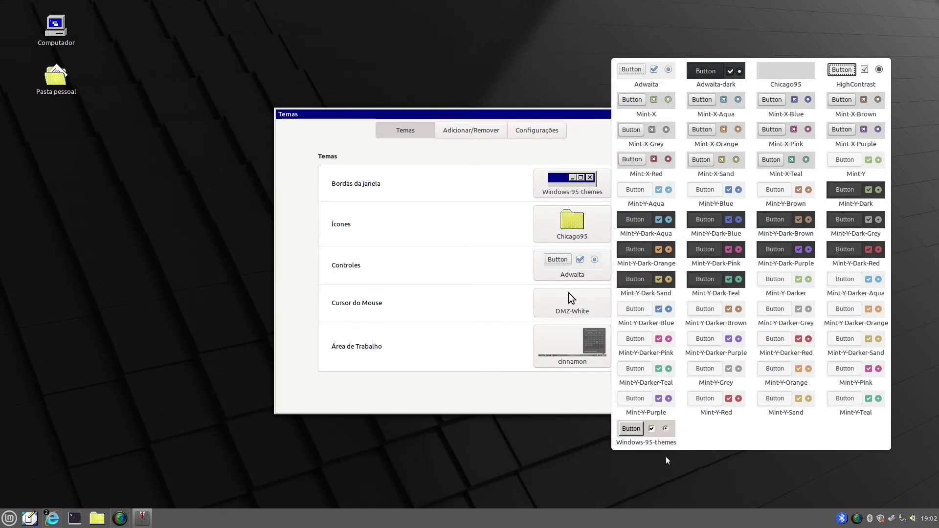
pyautogui.click(633, 439)
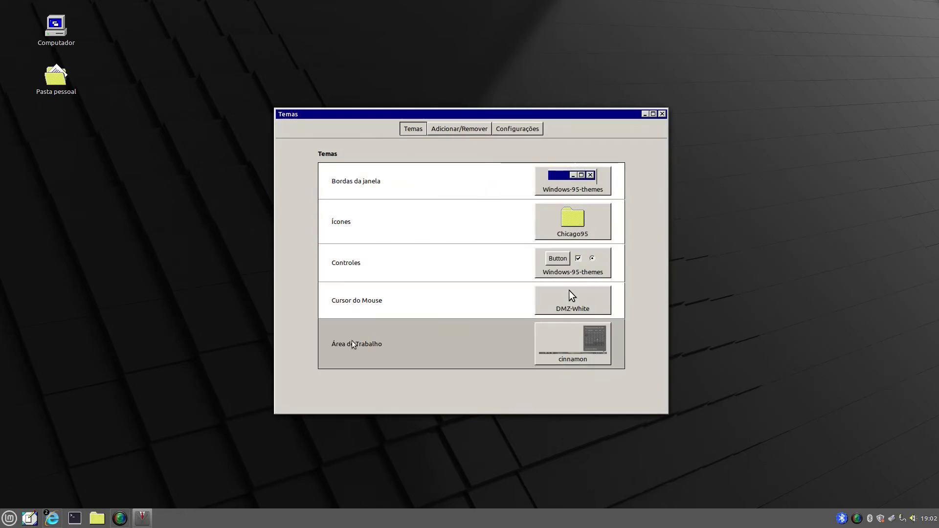
pyautogui.click(579, 350)
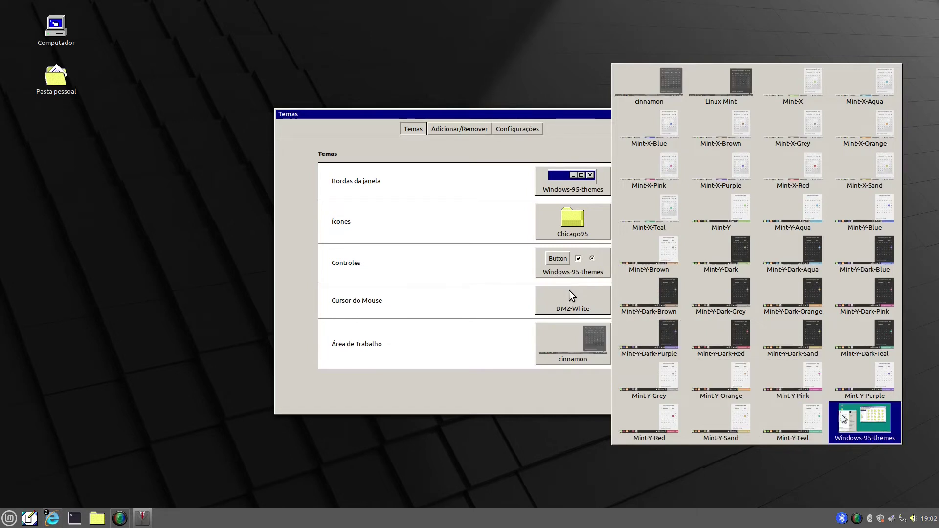
pyautogui.click(875, 429)
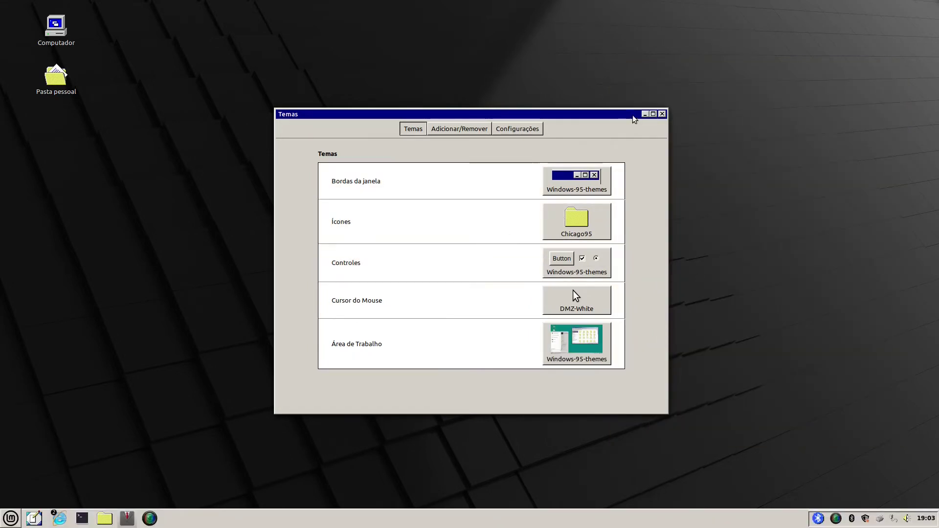
pyautogui.click(663, 114)
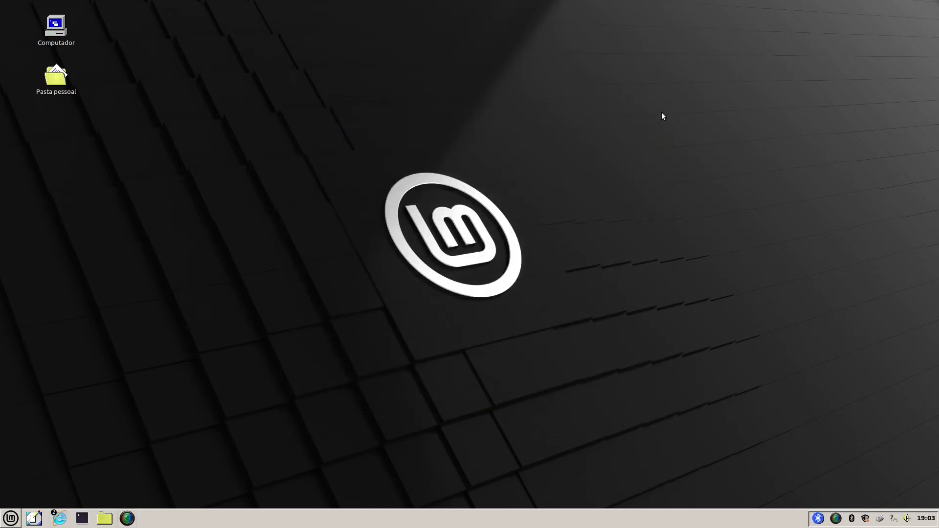
# Step: Configure the panel's application menu to use the start-here-symbolic icon from the Linux Mint category, check the menu and close its settings
pyautogui.click(11, 518)
pyautogui.click(11, 517)
pyautogui.rightClick(10, 520)
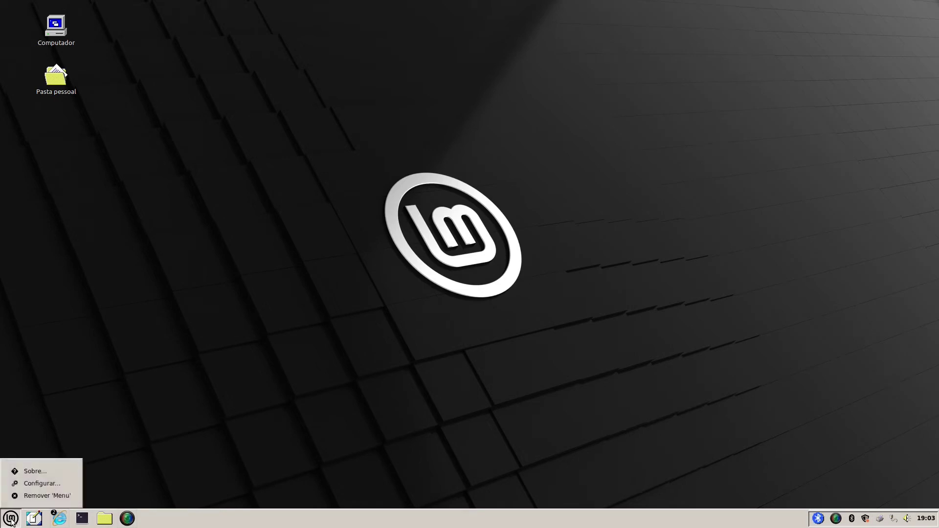
pyautogui.click(37, 486)
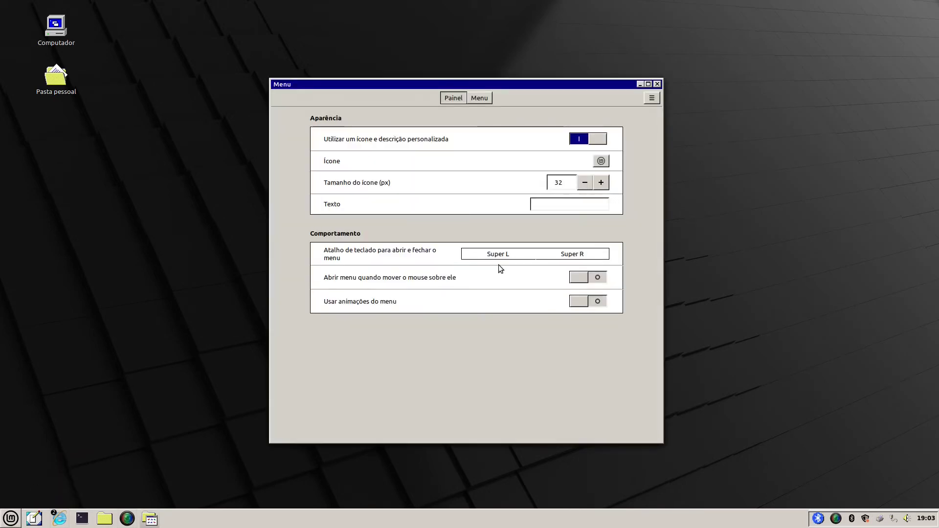
pyautogui.click(600, 161)
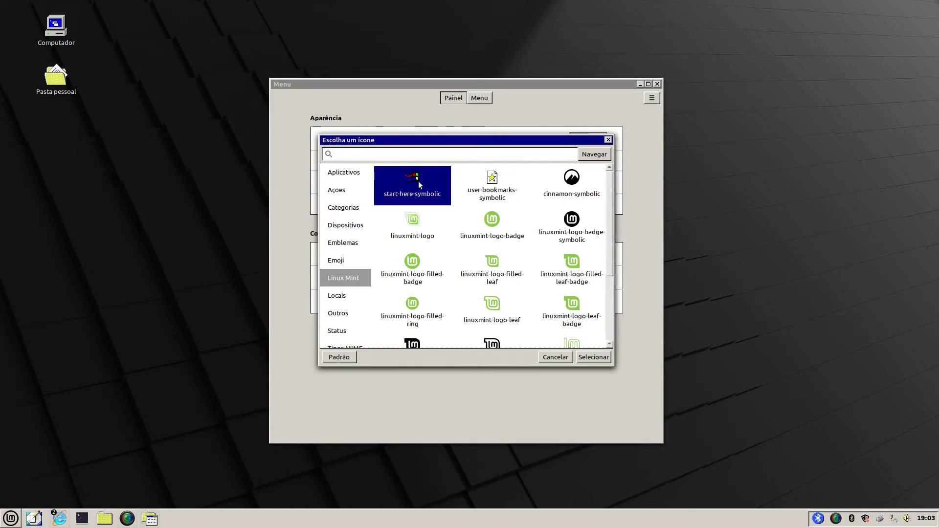
pyautogui.click(590, 355)
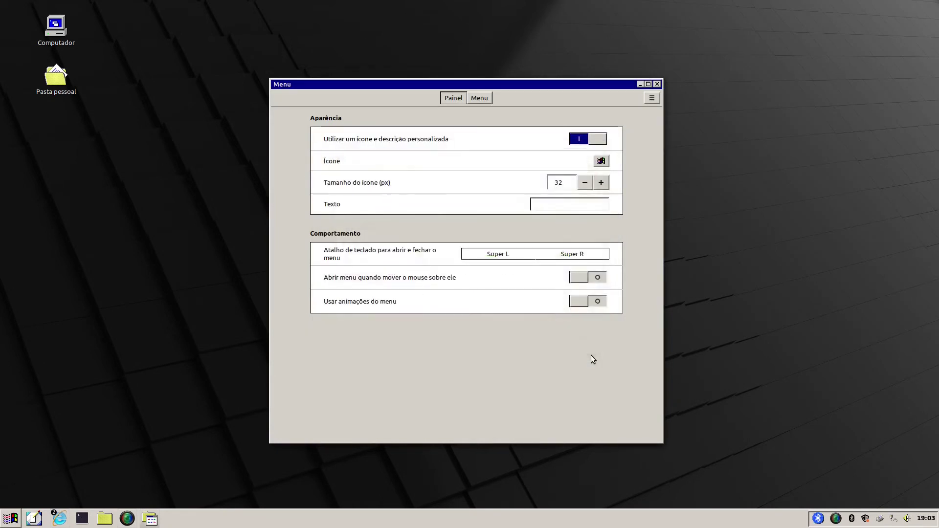
pyautogui.click(17, 517)
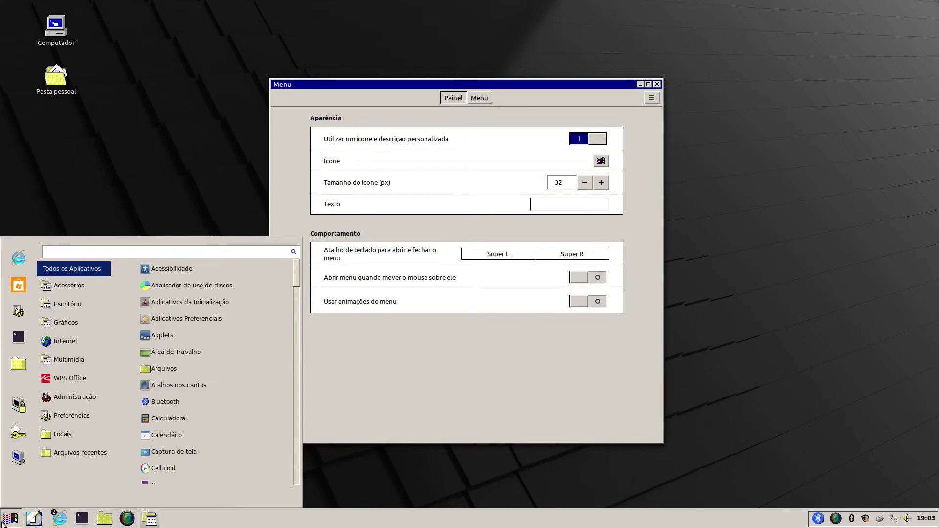
pyautogui.click(3, 523)
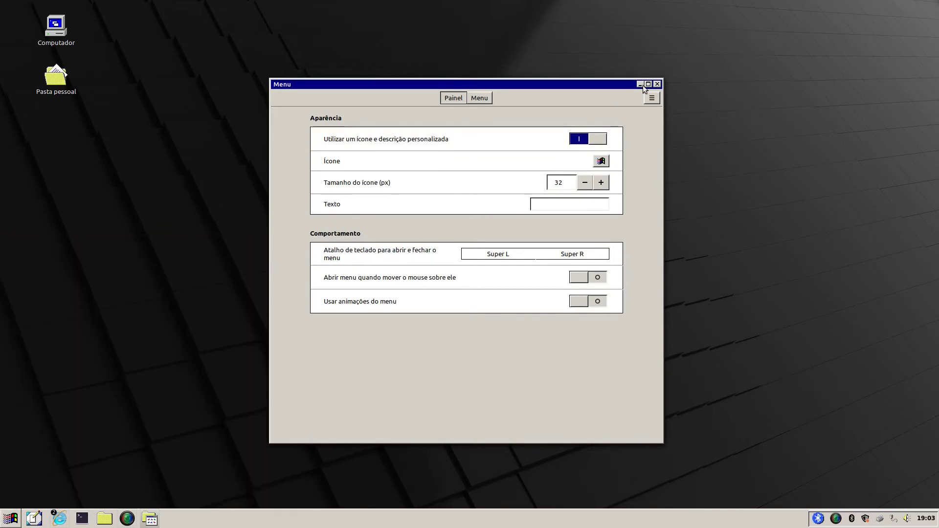
pyautogui.click(658, 86)
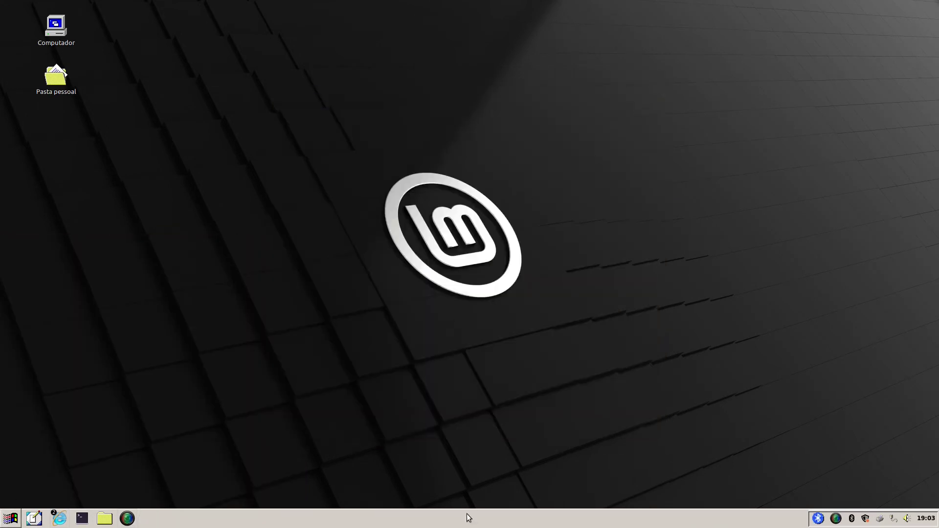
pyautogui.click(11, 521)
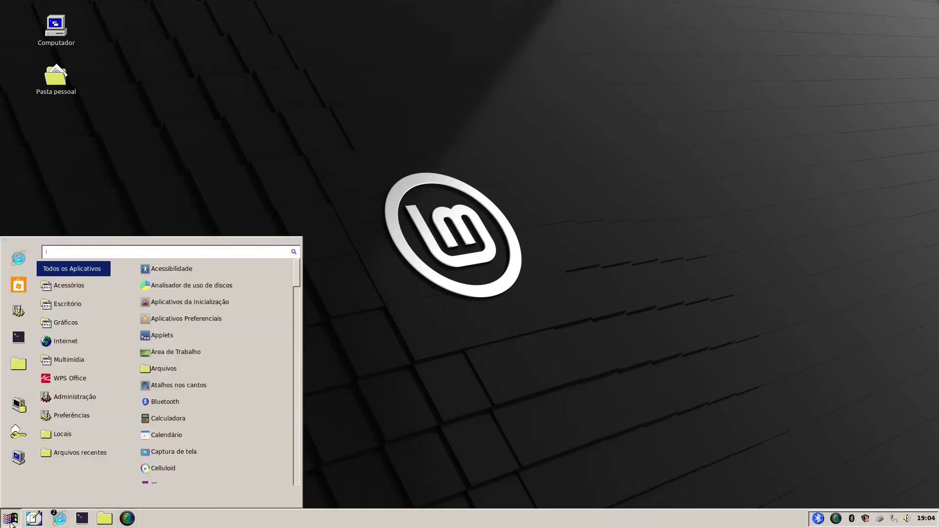
pyautogui.click(11, 522)
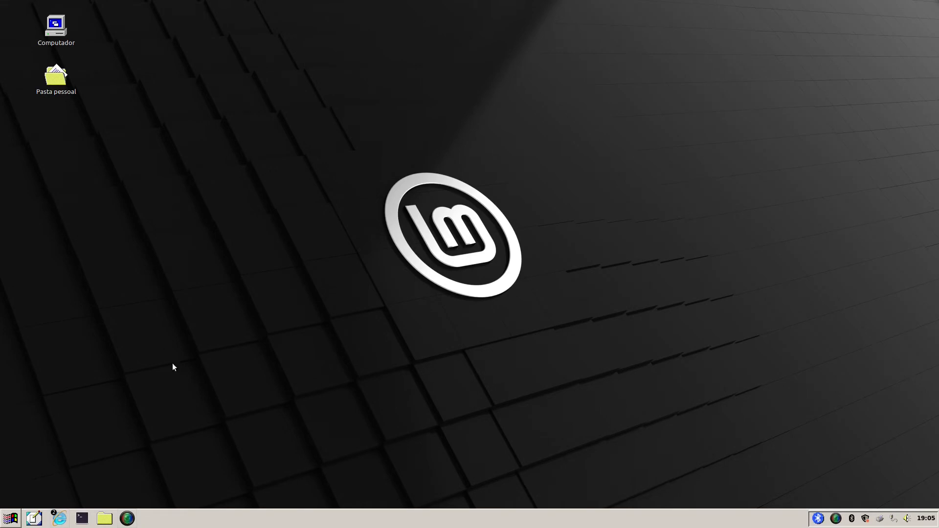
pyautogui.rightClick(365, 141)
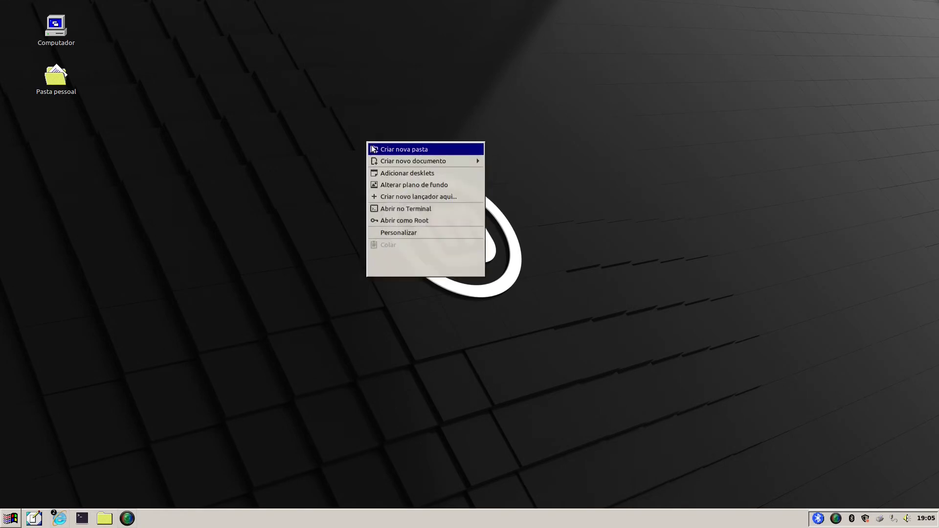
pyautogui.click(398, 185)
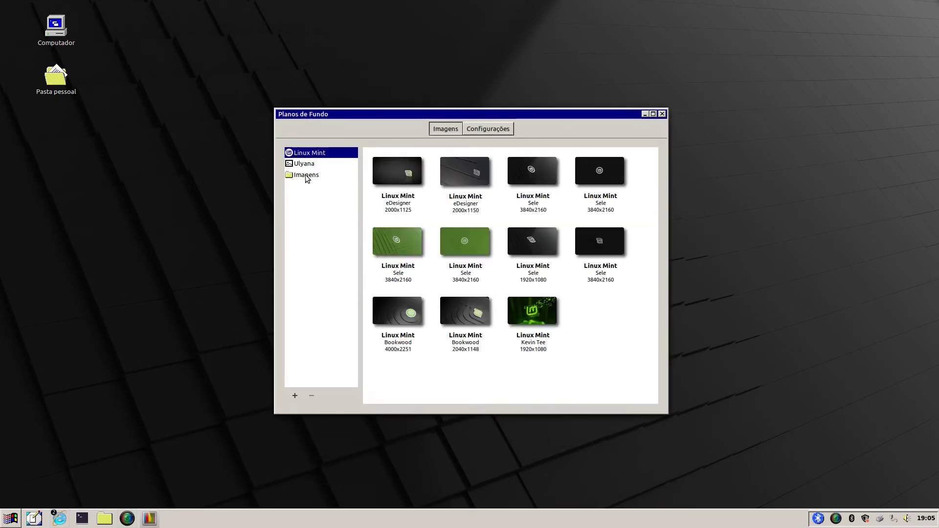
pyautogui.click(662, 114)
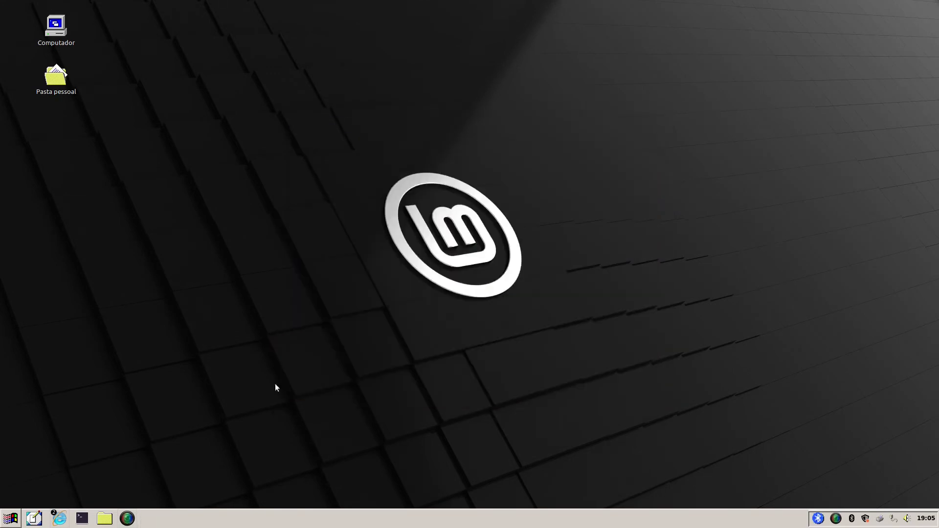
# Step: Set windows-95-logo.png from the Downloads folder as the desktop background and close the file manager
pyautogui.click(105, 521)
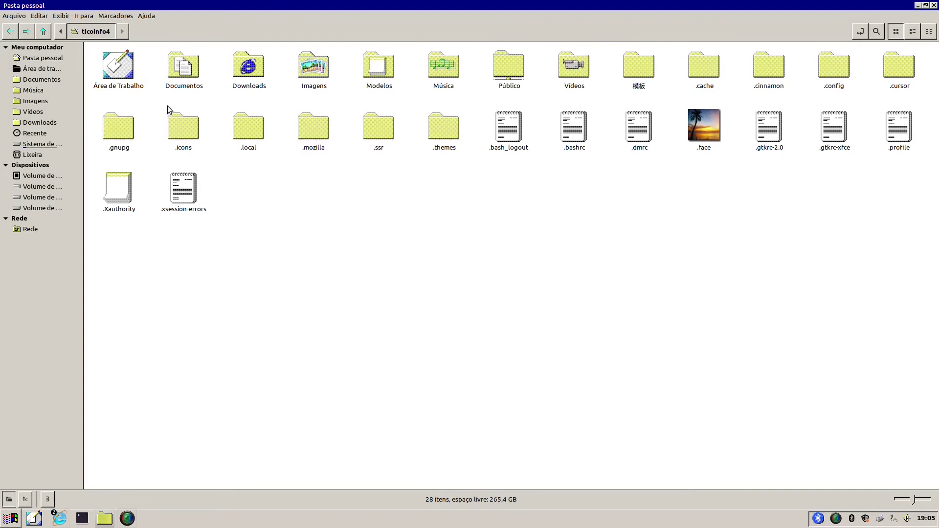
pyautogui.doubleClick(240, 68)
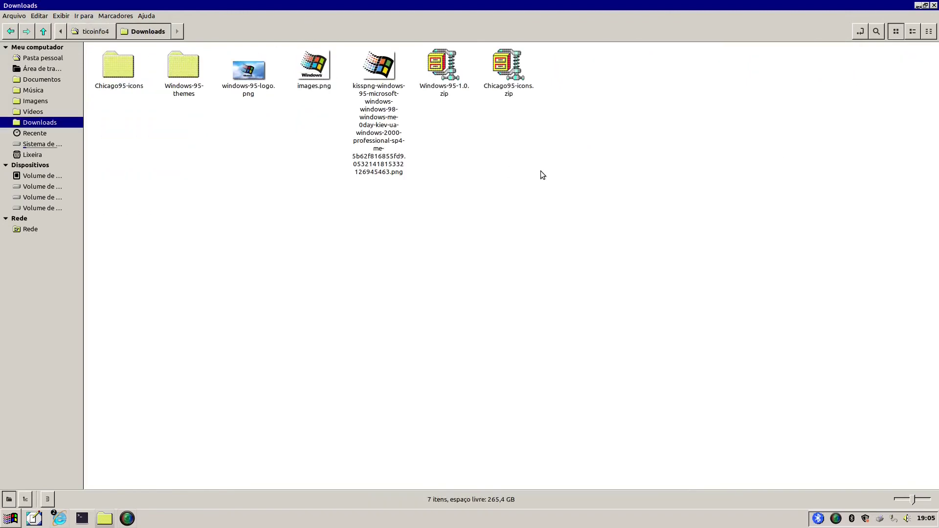
pyautogui.click(241, 69)
pyautogui.rightClick(243, 74)
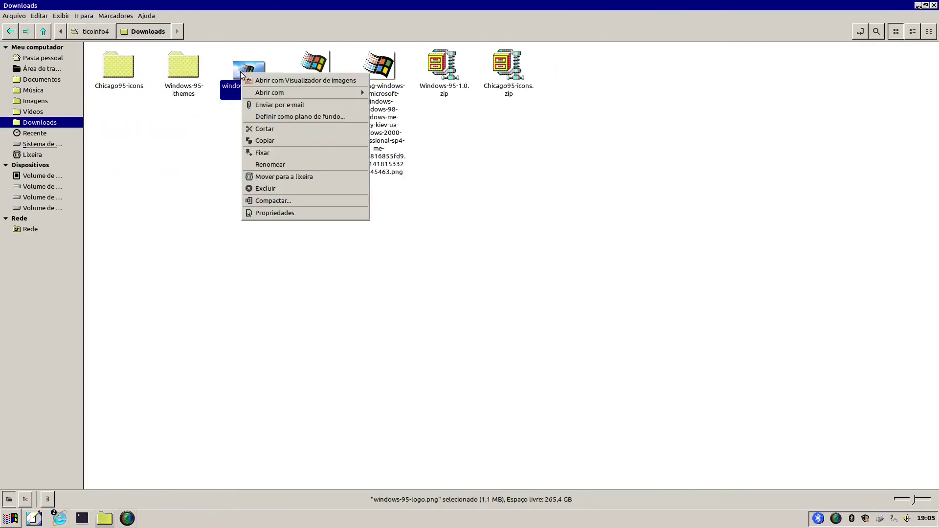
pyautogui.click(297, 116)
pyautogui.click(934, 6)
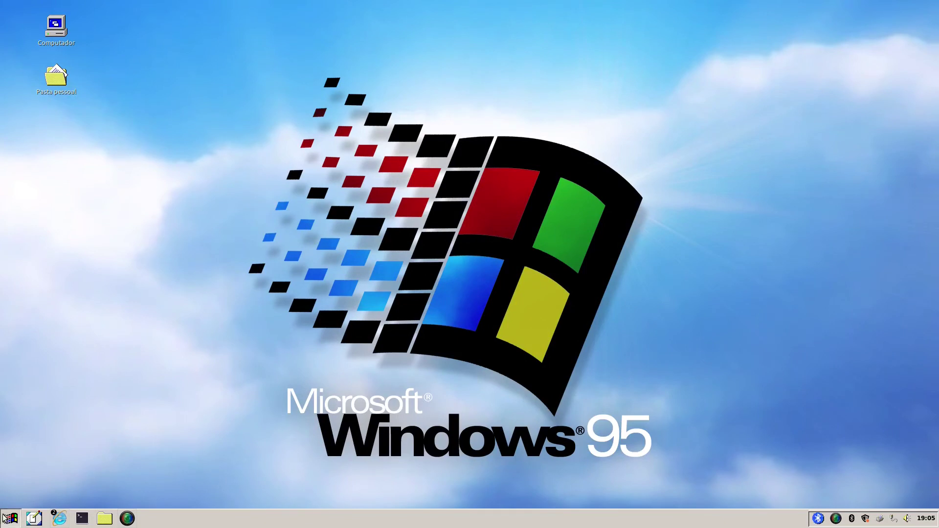
# Step: Examine the finished desktop and the application menu to check their Windows 95 look
pyautogui.click(10, 519)
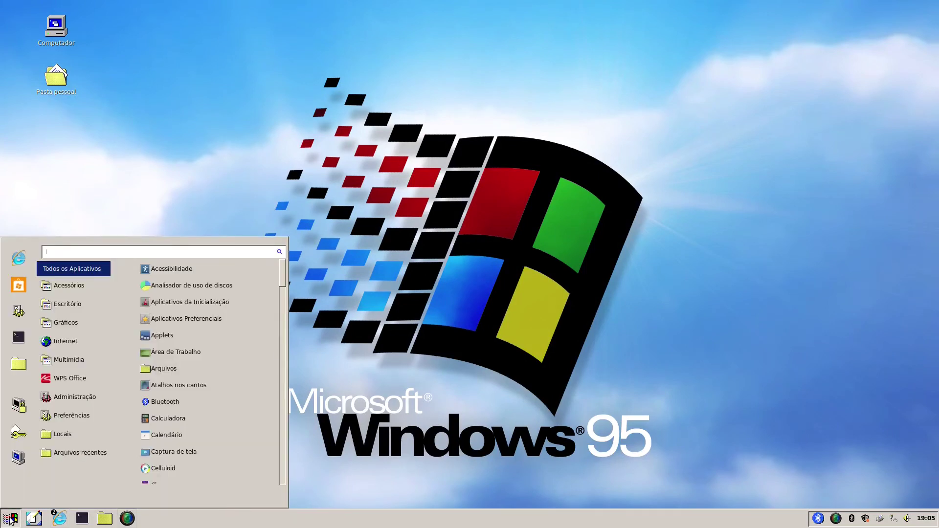
pyautogui.click(11, 521)
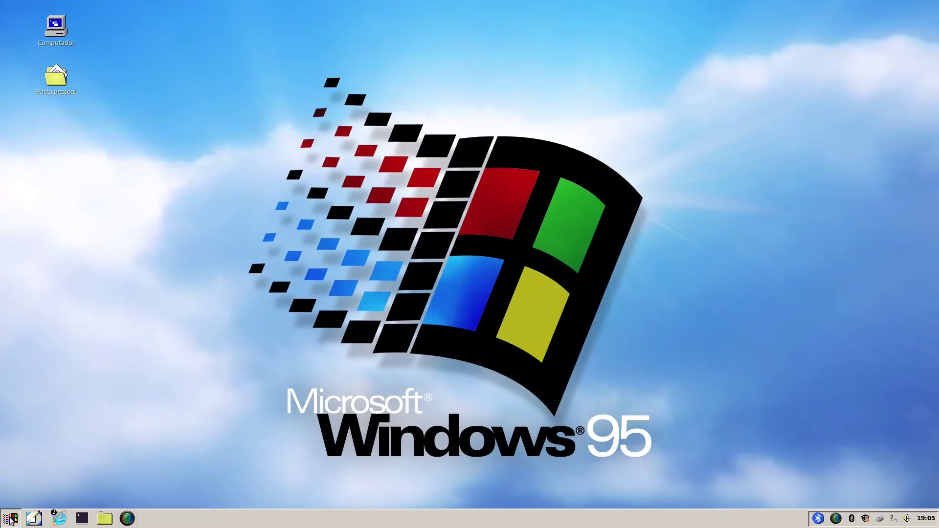
pyautogui.click(11, 520)
pyautogui.click(10, 520)
pyautogui.click(74, 45)
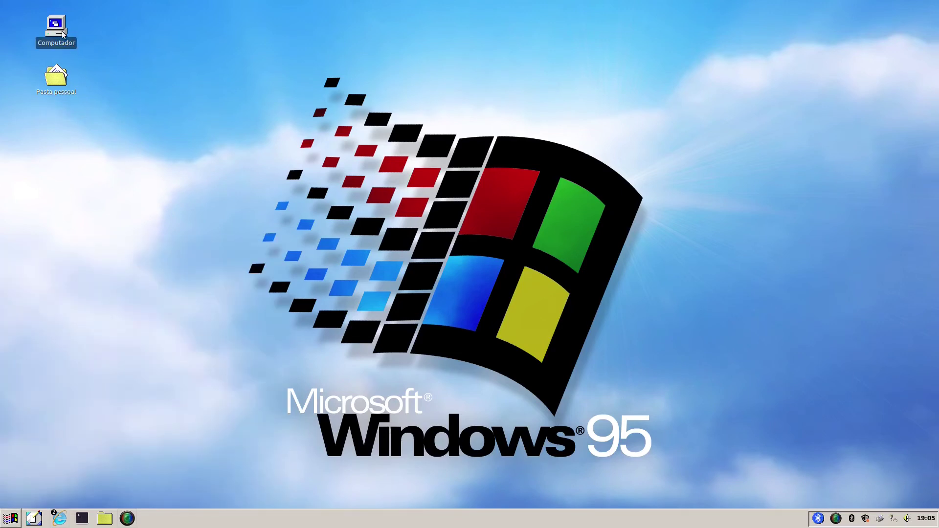
pyautogui.click(207, 75)
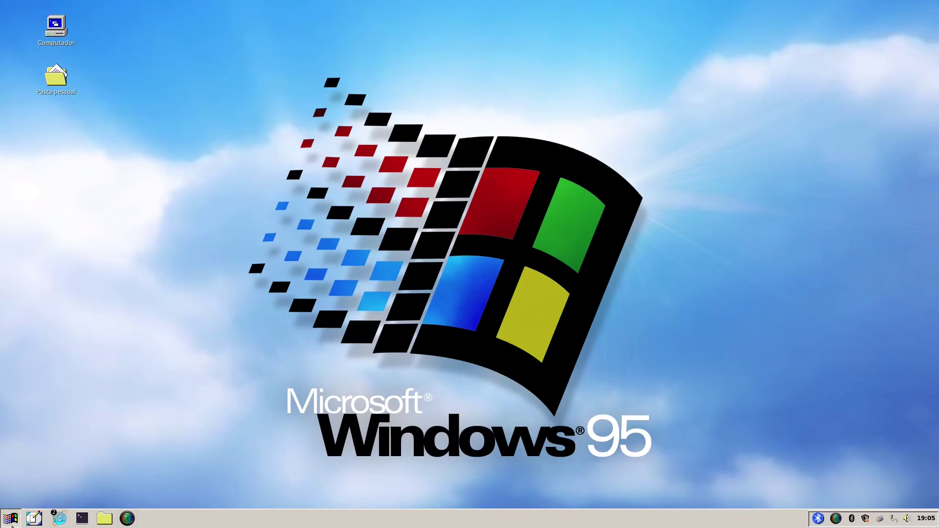
pyautogui.click(11, 520)
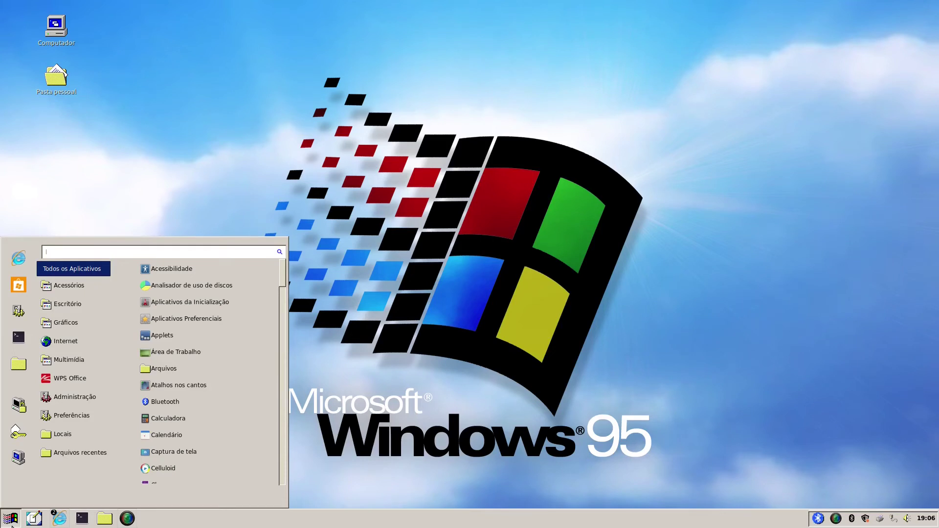
# Step: Examine the application menu's categories, including Escritório, Preferências, Arquivos recentes and Acessórios, to check their Windows 95 icons, and close the menu
pyautogui.click(11, 525)
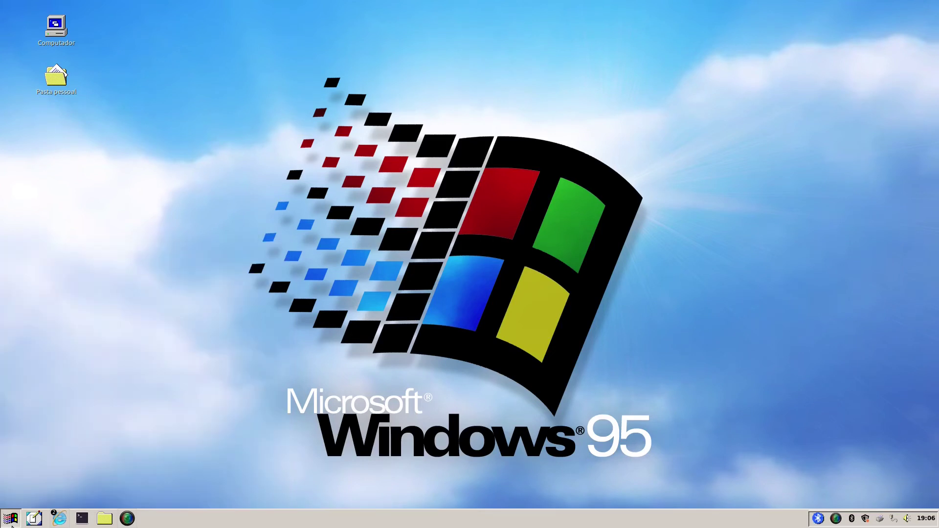
pyautogui.click(12, 525)
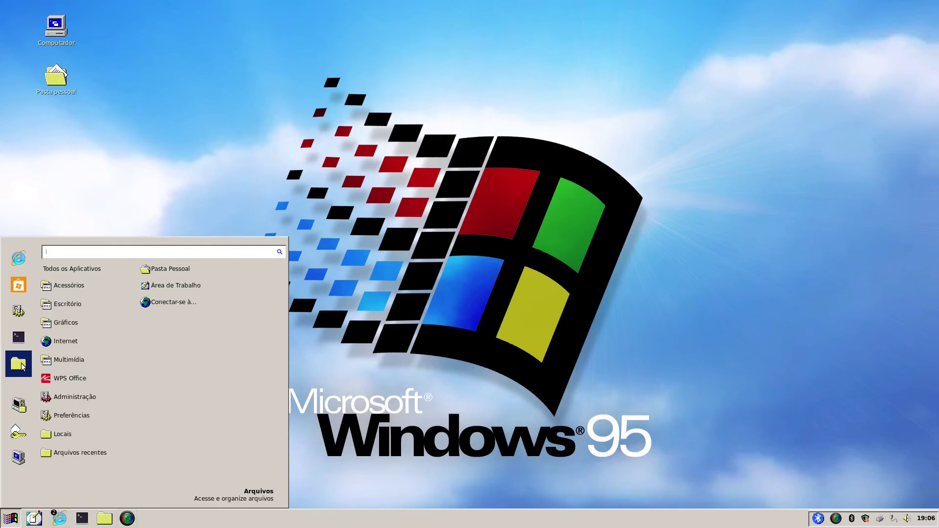
pyautogui.click(82, 307)
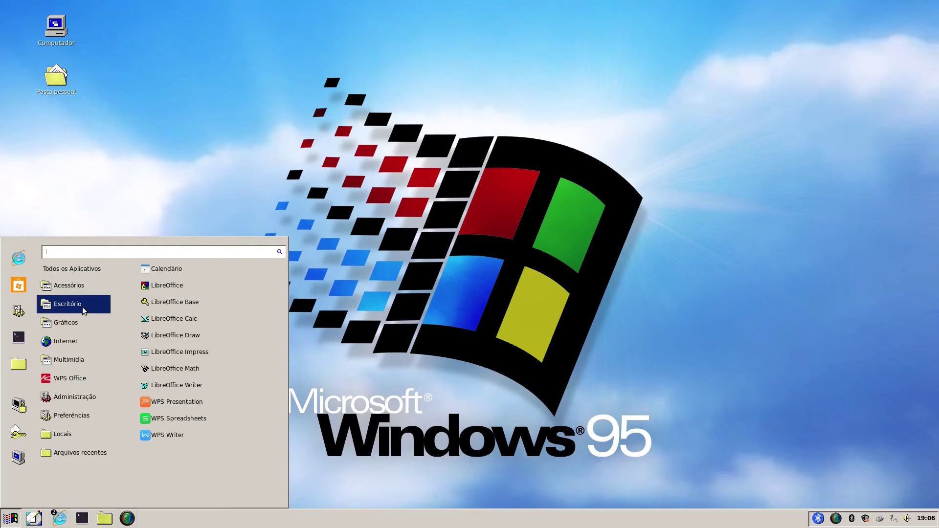
pyautogui.click(81, 342)
pyautogui.click(82, 361)
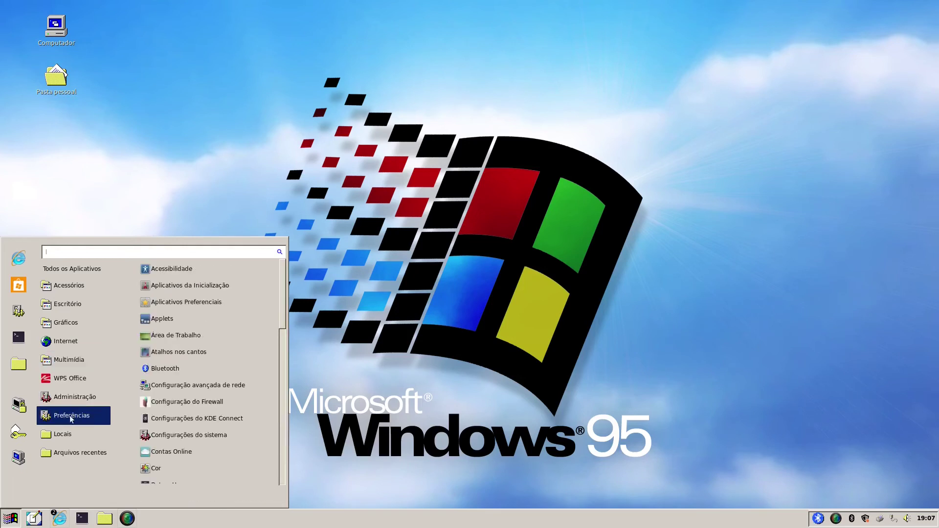
pyautogui.moveTo(55, 456)
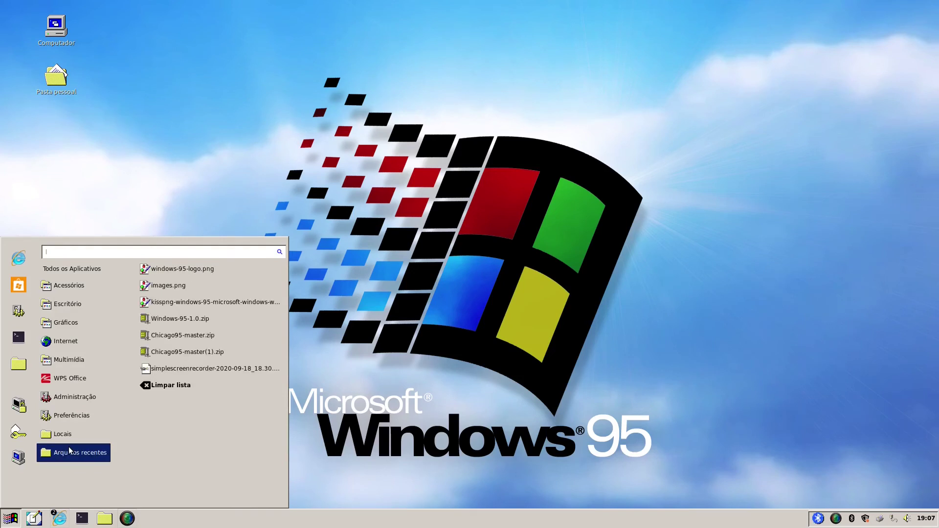
pyautogui.moveTo(66, 400)
pyautogui.moveTo(56, 287)
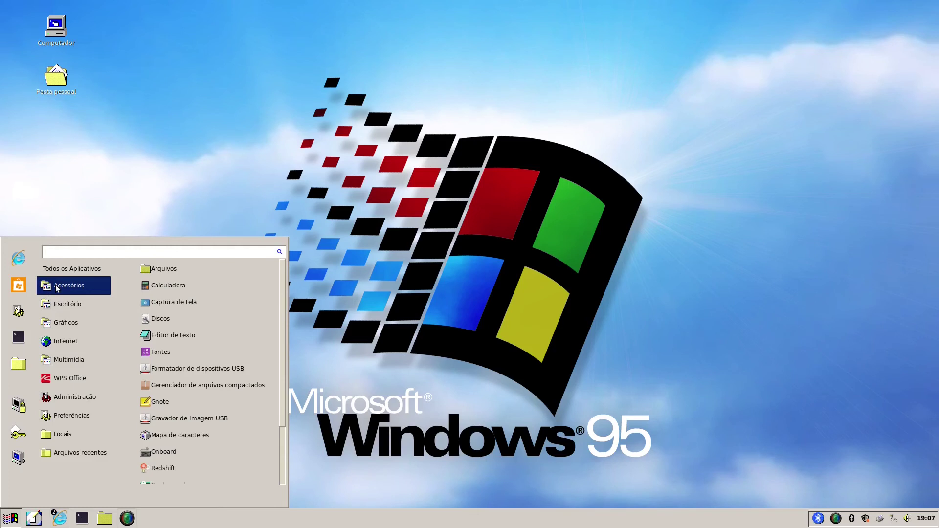
pyautogui.moveTo(56, 269)
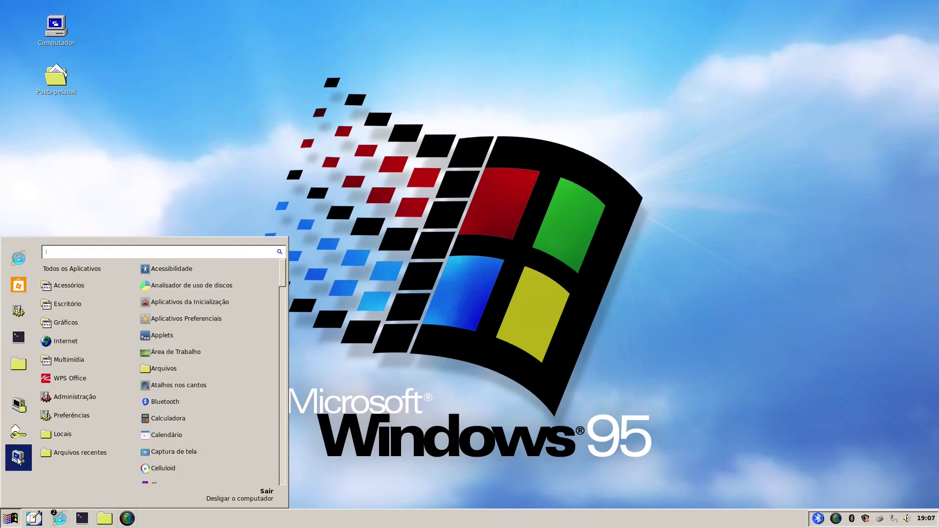
pyautogui.click(355, 362)
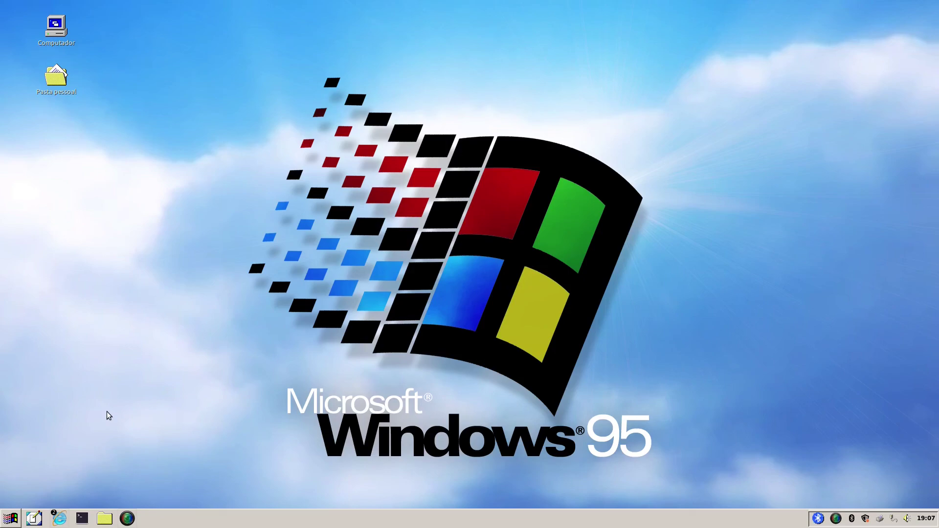
# Step: Open the home folder in the file manager, hide its hidden files and close the window
pyautogui.click(104, 518)
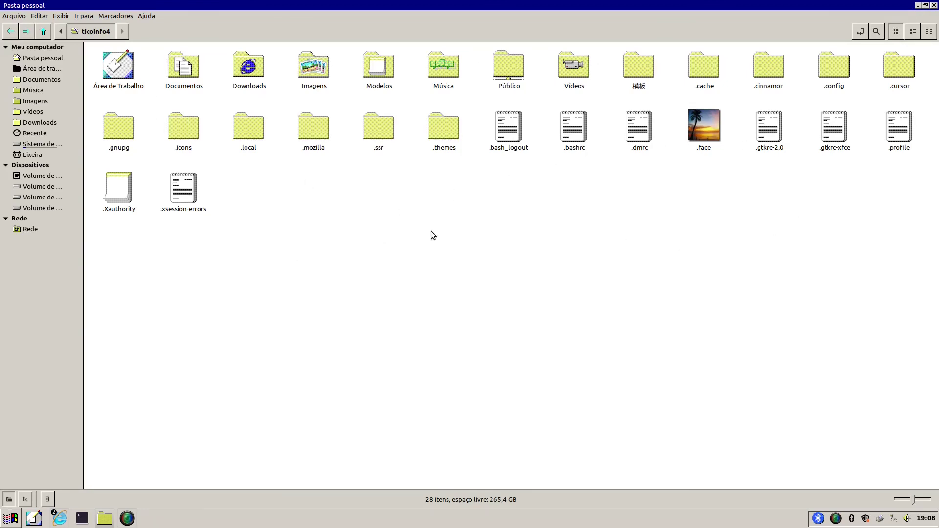
pyautogui.hotkey('ctrl', 'h')
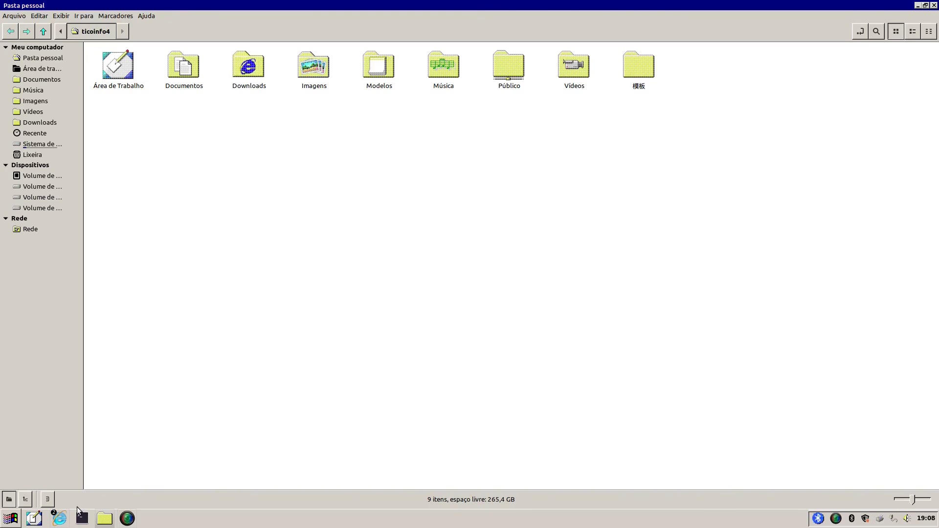
pyautogui.moveTo(59, 525)
pyautogui.click(935, 6)
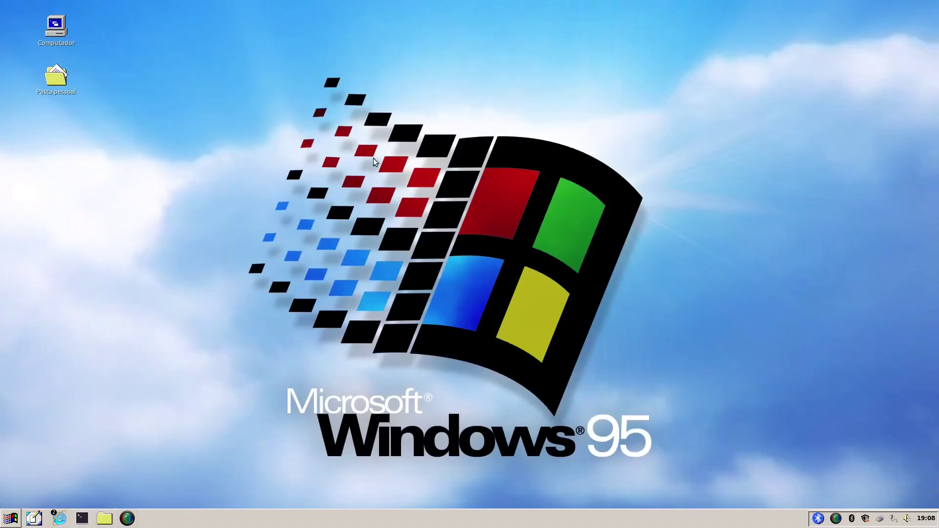